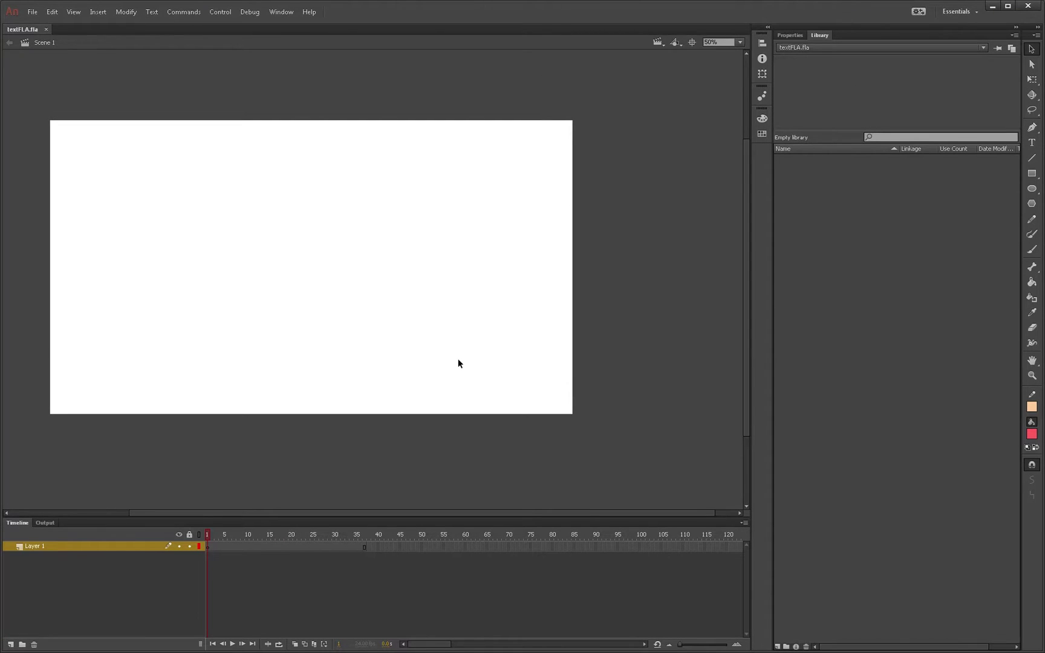
Step: Tilt the stage about ten degrees, reset it upright and fitted, then switch to Illustrator
{"action": "key", "text": "h"}
{"action": "left_click_drag", "start_coordinate": [289, 333], "coordinate": [282, 325]}
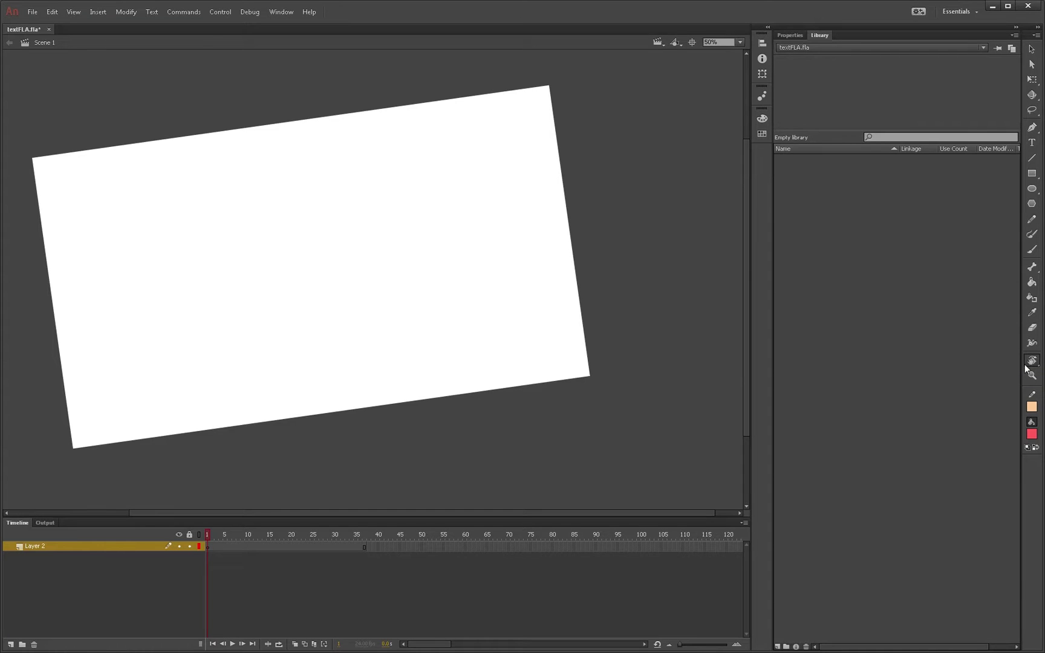
{"action": "left_click", "coordinate": [1028, 361]}
{"action": "left_click", "coordinate": [1018, 362]}
{"action": "double_click", "coordinate": [1032, 360]}
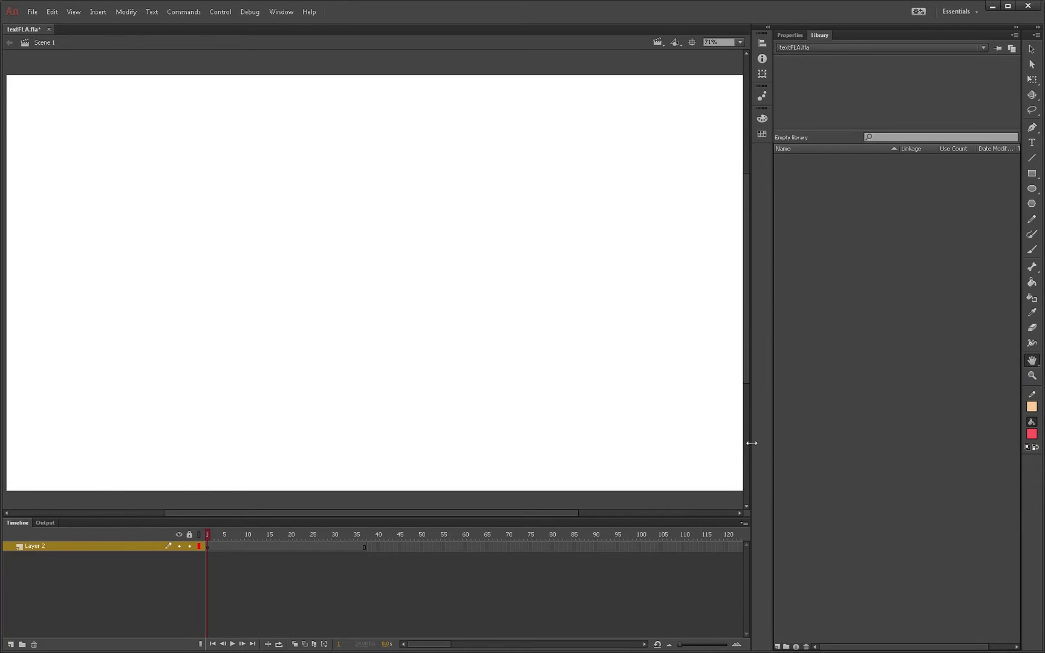
{"action": "key", "text": "alt+Tab"}
{"action": "key", "text": "alt+Tab"}
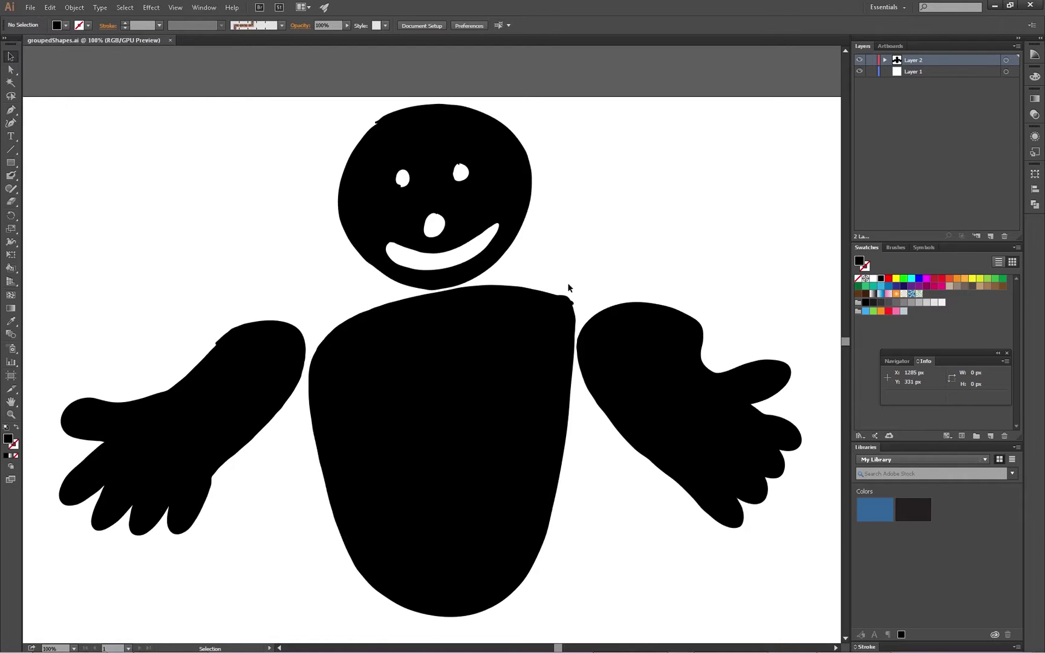
Step: Inside the figure group, try moving the left arm, undo it, and shift the right hand farther right
{"action": "double_click", "coordinate": [444, 384]}
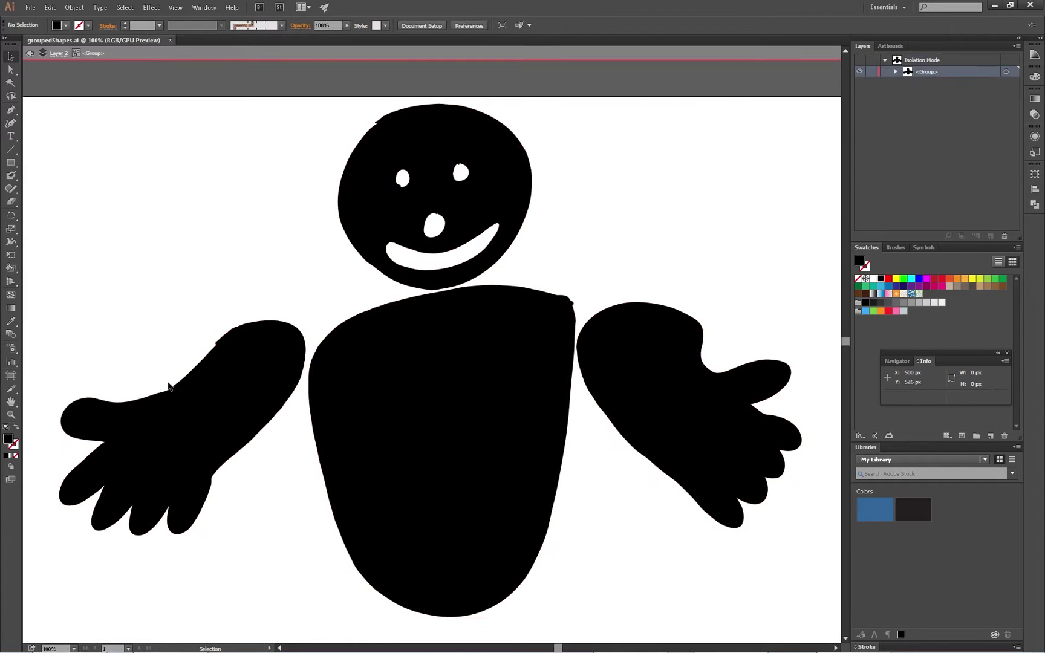
{"action": "left_click", "coordinate": [236, 418]}
{"action": "left_click_drag", "start_coordinate": [241, 411], "coordinate": [210, 345]}
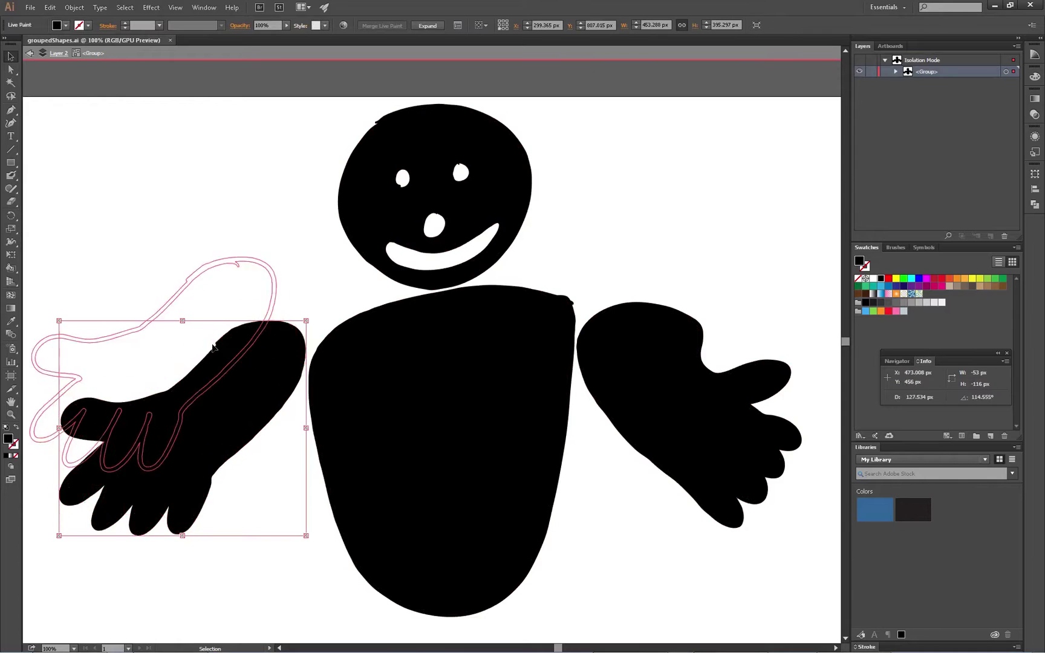
{"action": "key", "text": "ctrl+z"}
{"action": "left_click", "coordinate": [213, 305]}
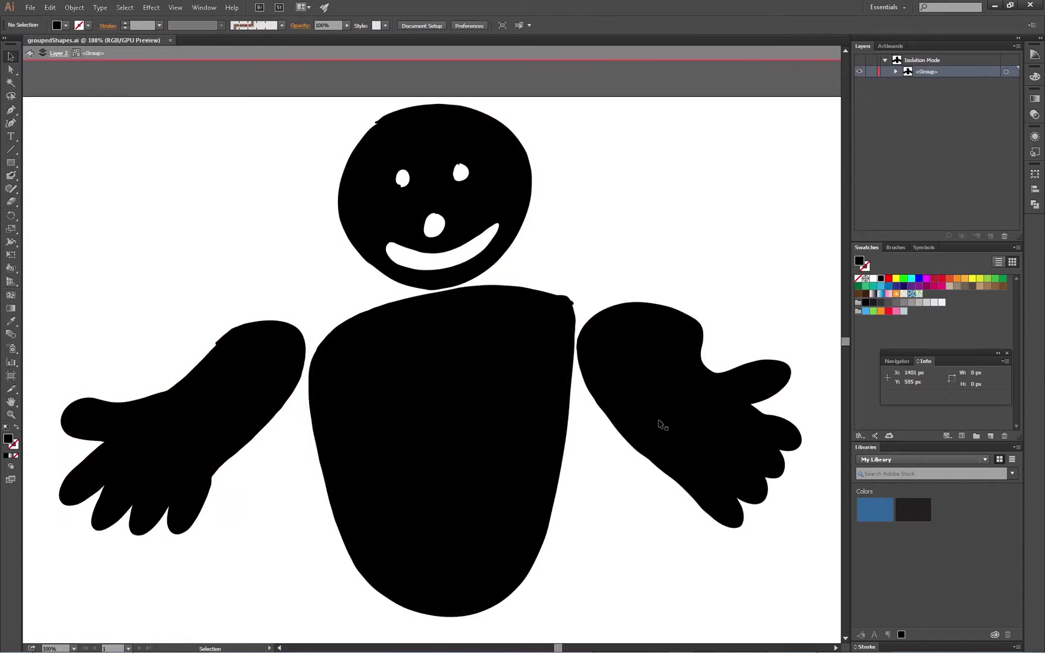
{"action": "left_click", "coordinate": [630, 388]}
{"action": "left_click_drag", "start_coordinate": [657, 304], "coordinate": [682, 298]}
{"action": "left_click", "coordinate": [663, 250]}
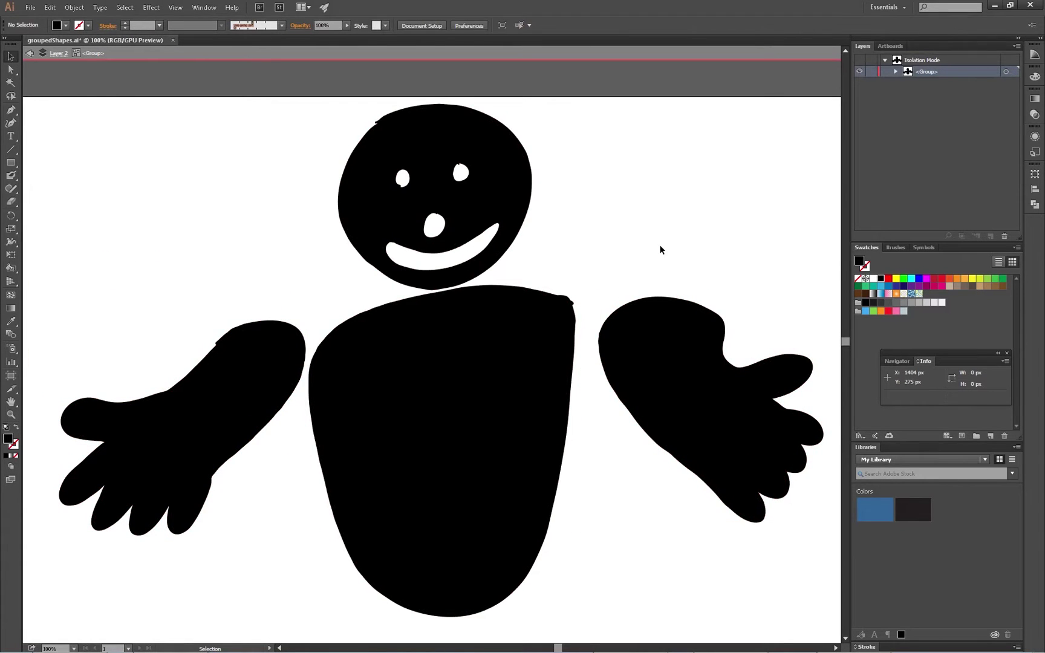
Step: Leave the group and move the whole figure slightly up and right on the artboard
{"action": "double_click", "coordinate": [664, 249]}
{"action": "left_click", "coordinate": [506, 397]}
{"action": "left_click_drag", "start_coordinate": [440, 447], "coordinate": [448, 425]}
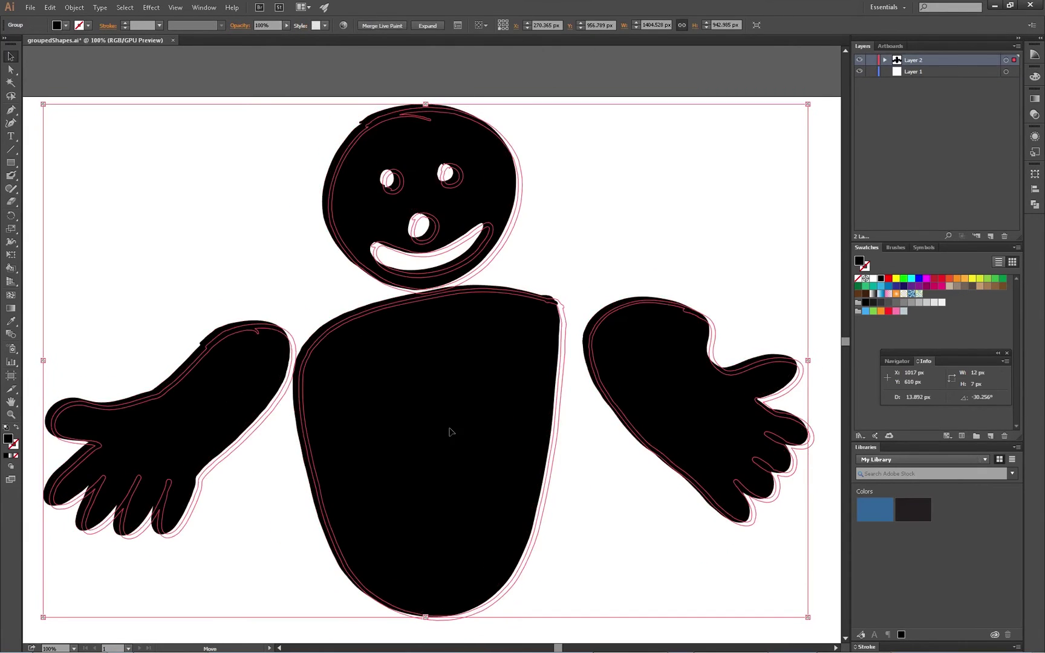
{"action": "left_click_drag", "start_coordinate": [448, 425], "coordinate": [454, 434]}
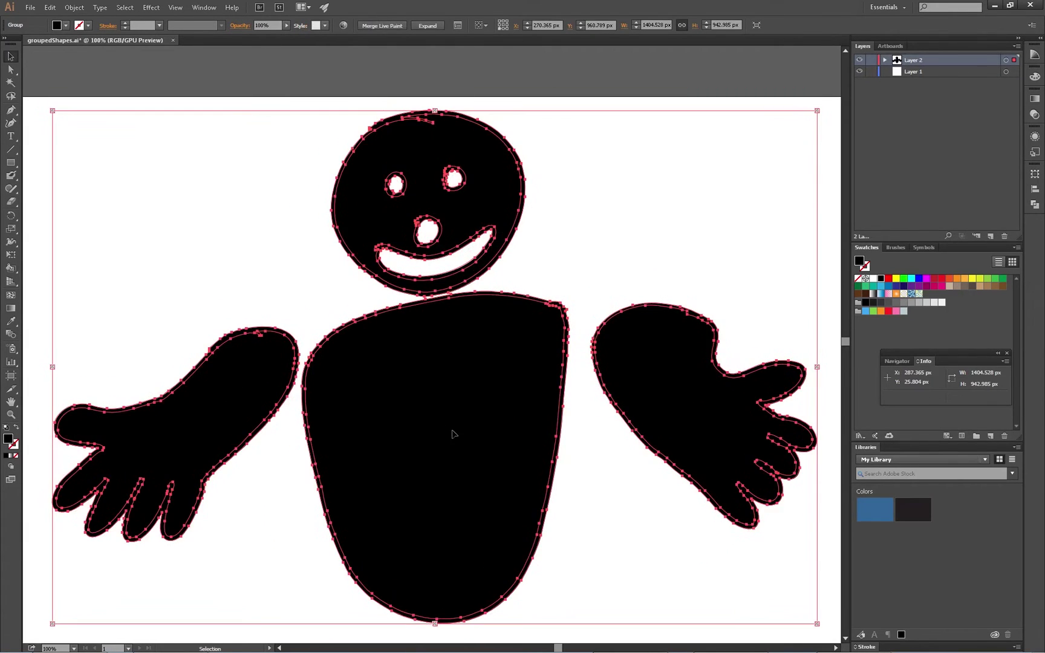
{"action": "left_click", "coordinate": [576, 292]}
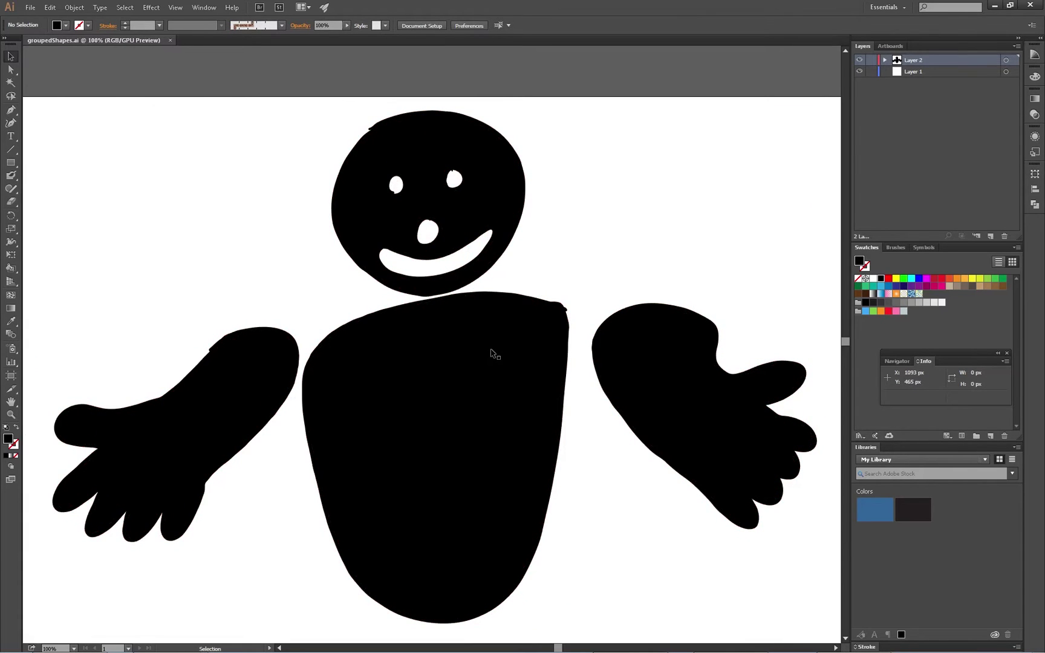
Step: Back in Animate, import groupedShapes.ai to the stage and nudge the figure up and left
{"action": "key", "text": "alt+Tab"}
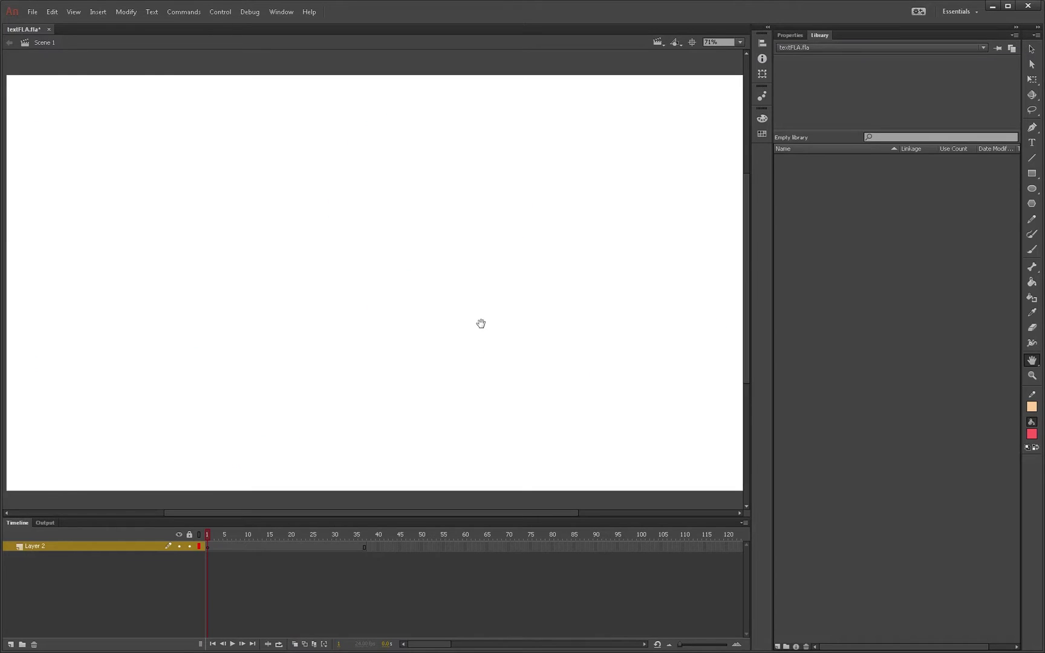
{"action": "key", "text": "v"}
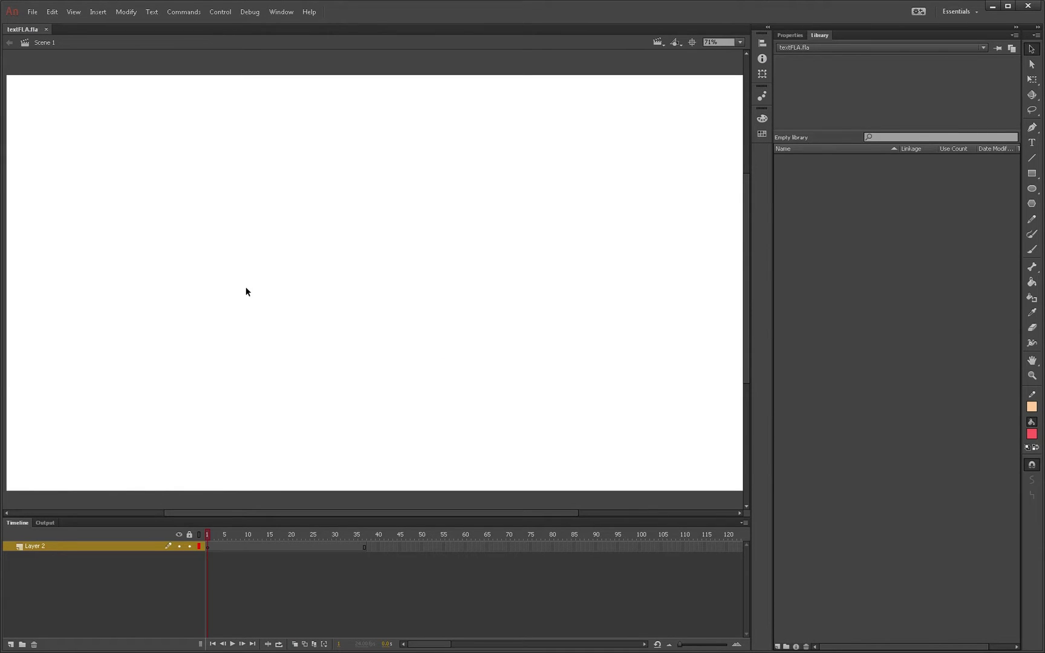
{"action": "key", "text": "ctrl+r"}
{"action": "left_click", "coordinate": [186, 75]}
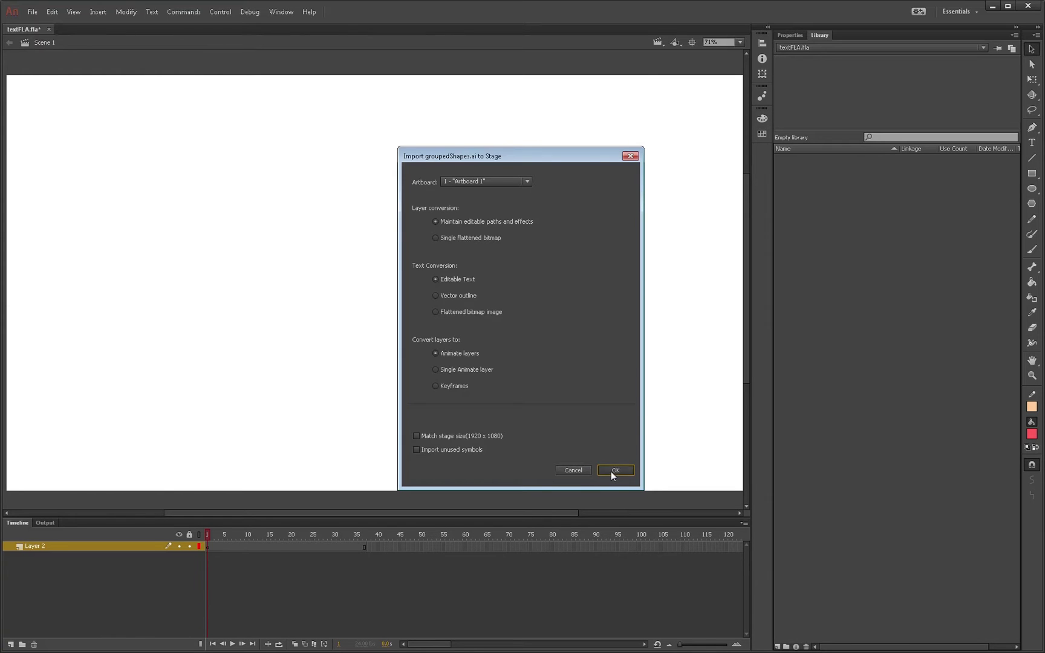
{"action": "left_click", "coordinate": [615, 470]}
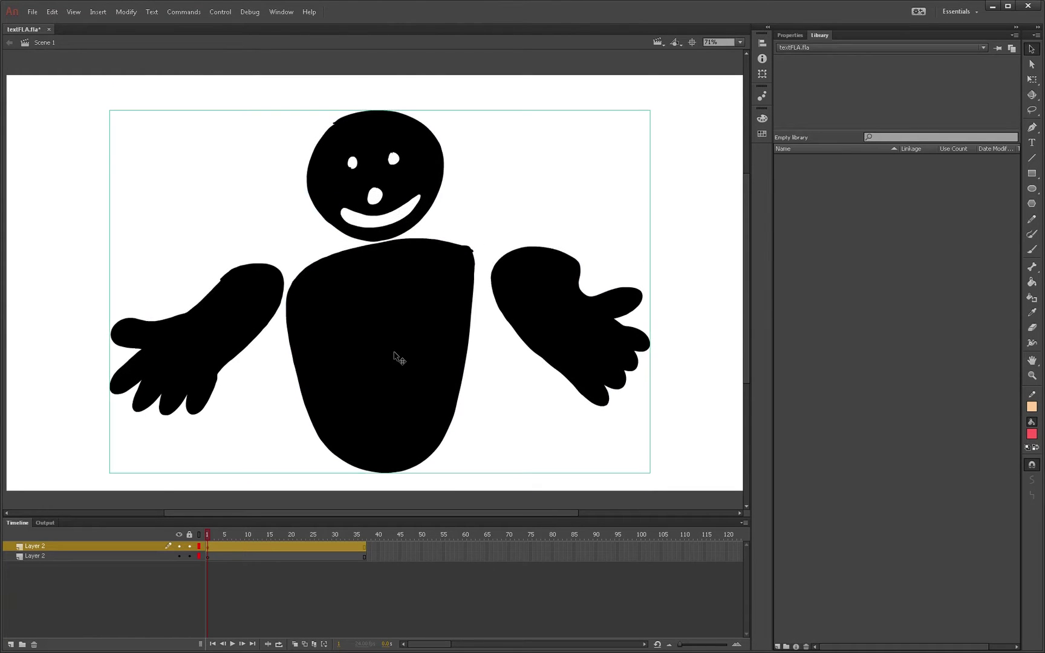
{"action": "left_click_drag", "start_coordinate": [394, 357], "coordinate": [380, 349]}
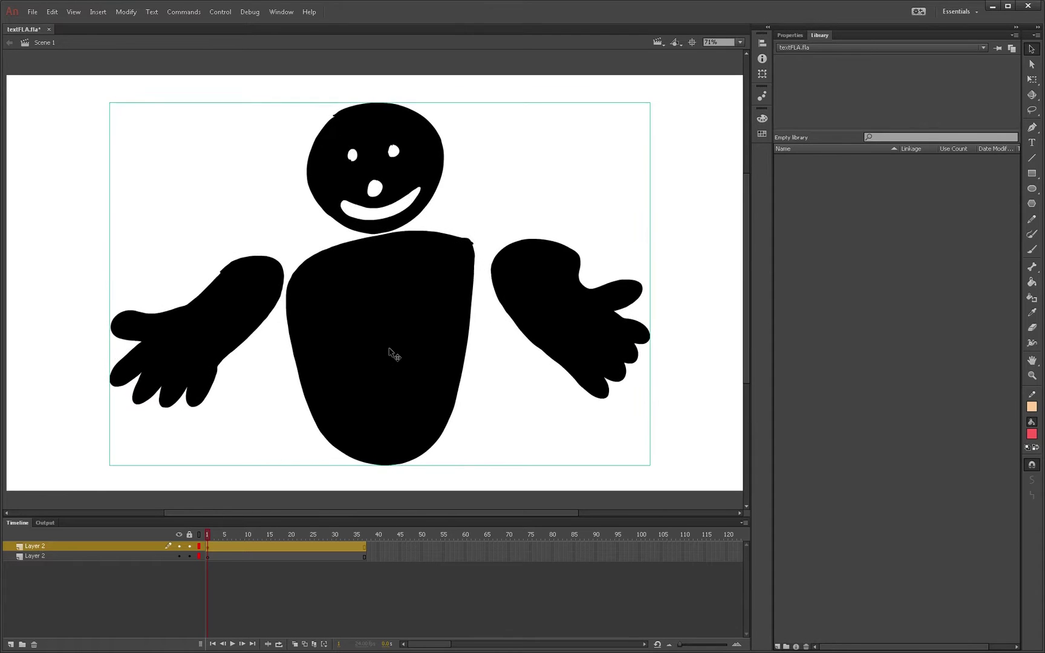
{"action": "left_click_drag", "start_coordinate": [380, 344], "coordinate": [378, 343]}
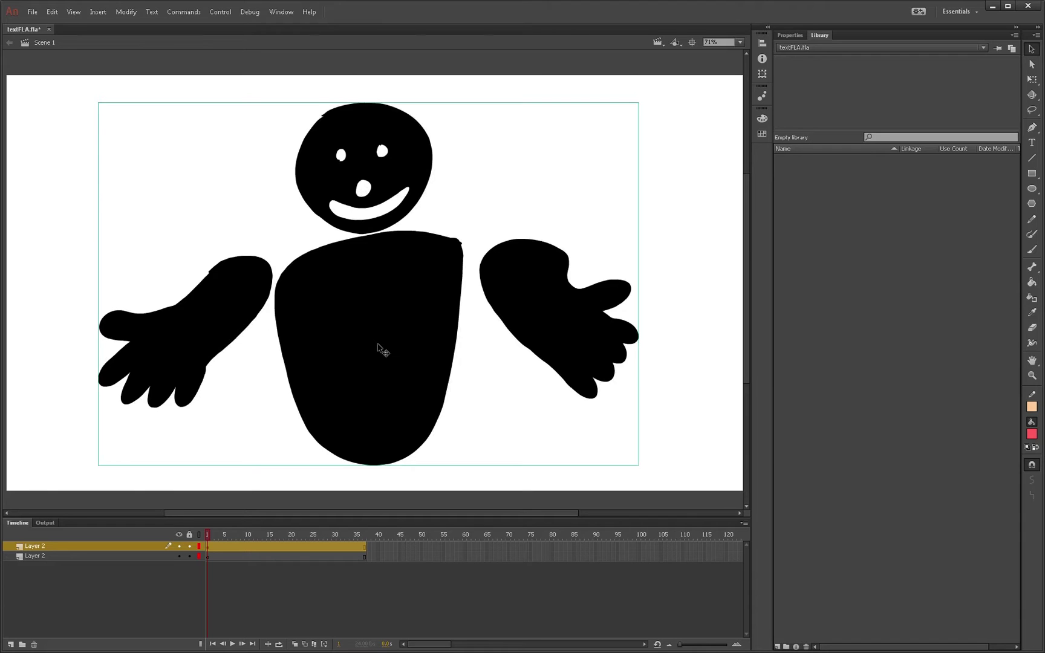
Step: Break the figure group apart and select its arms, body, head and right-side hand
{"action": "key", "text": "ctrl+b"}
{"action": "left_click", "coordinate": [505, 209]}
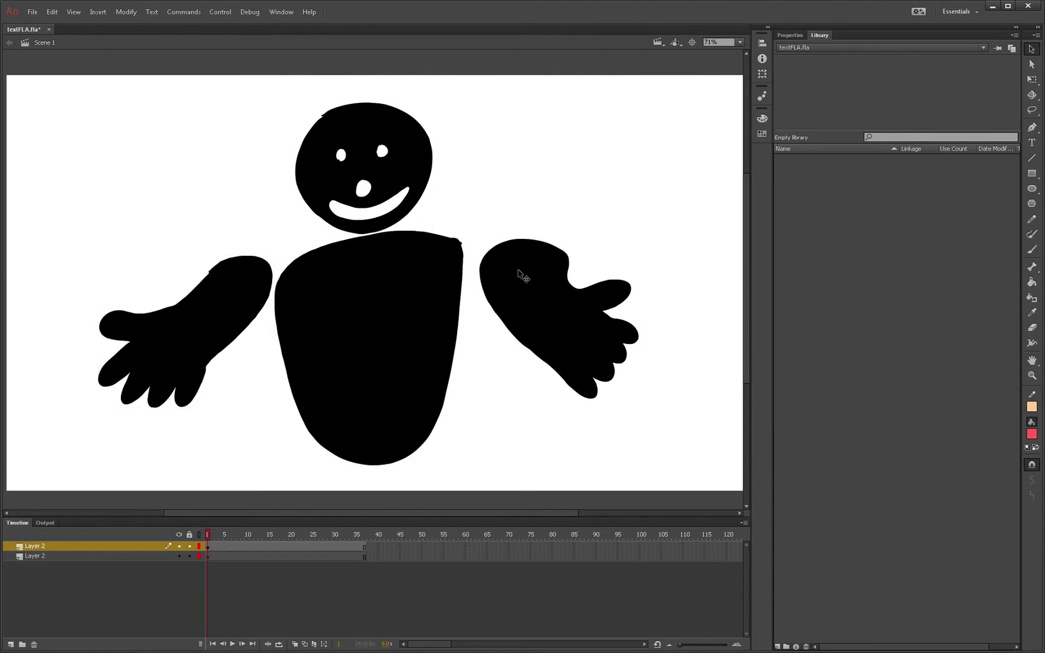
{"action": "left_click", "coordinate": [524, 277]}
{"action": "left_click", "coordinate": [397, 316]}
{"action": "left_click", "coordinate": [210, 335]}
{"action": "left_click", "coordinate": [366, 184]}
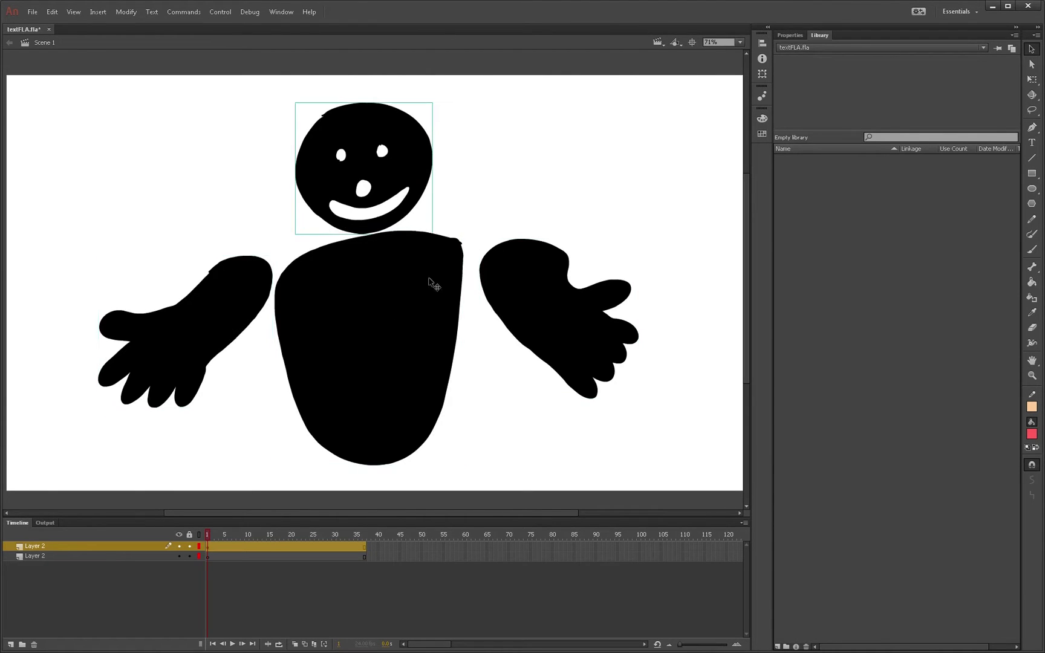
{"action": "left_click", "coordinate": [429, 282]}
{"action": "left_click", "coordinate": [523, 303]}
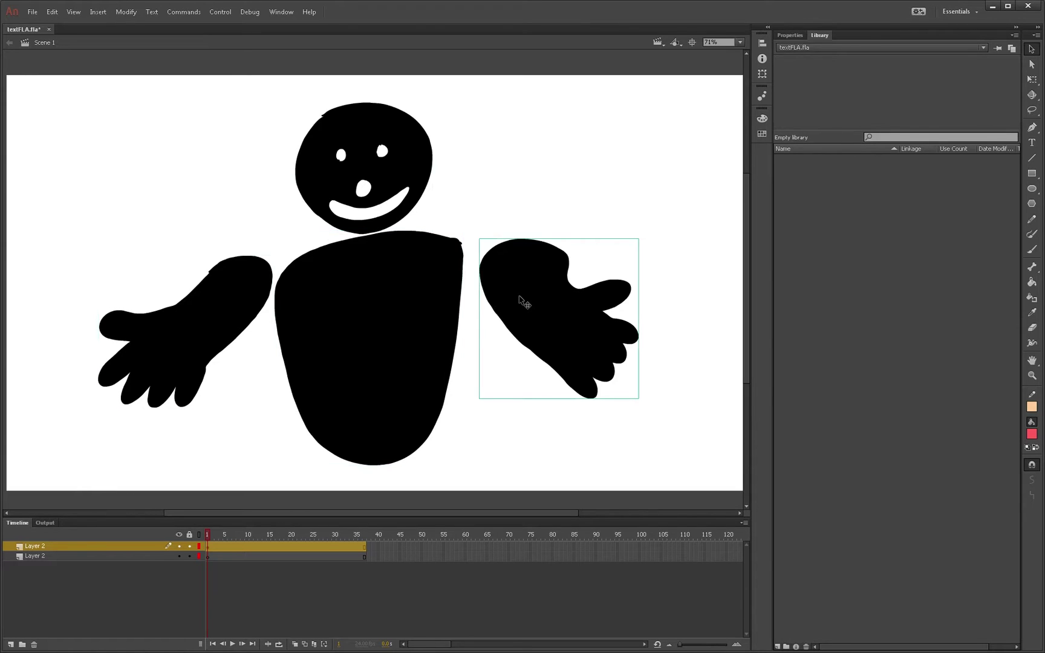
Step: Convert the two hands into symbols named LeftHand and rightHand
{"action": "key", "text": "F8"}
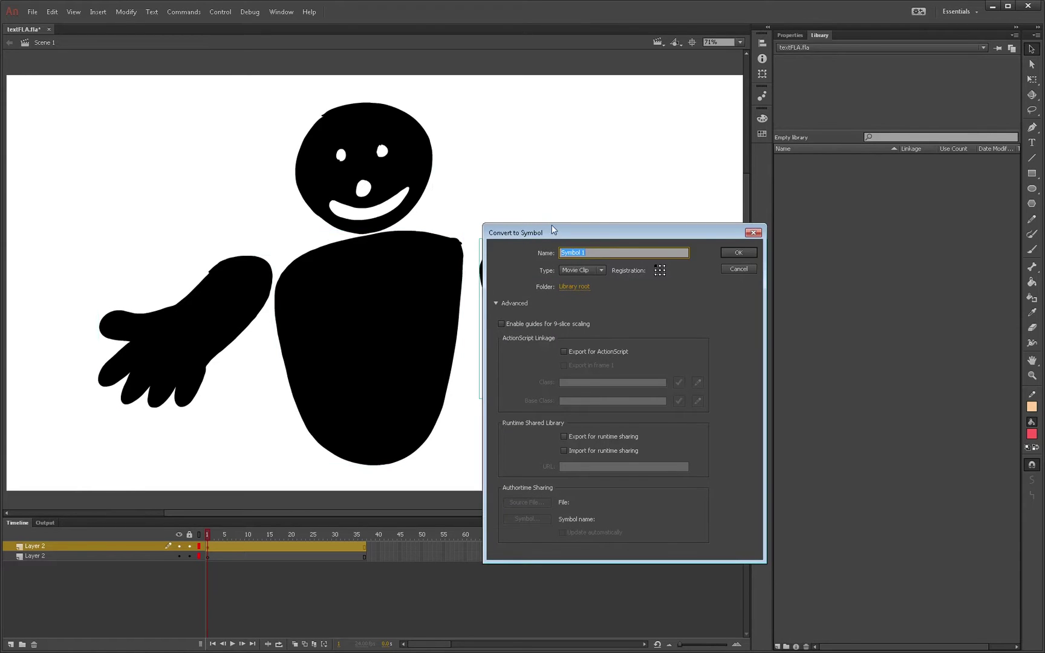
{"action": "left_click_drag", "start_coordinate": [552, 229], "coordinate": [667, 219]}
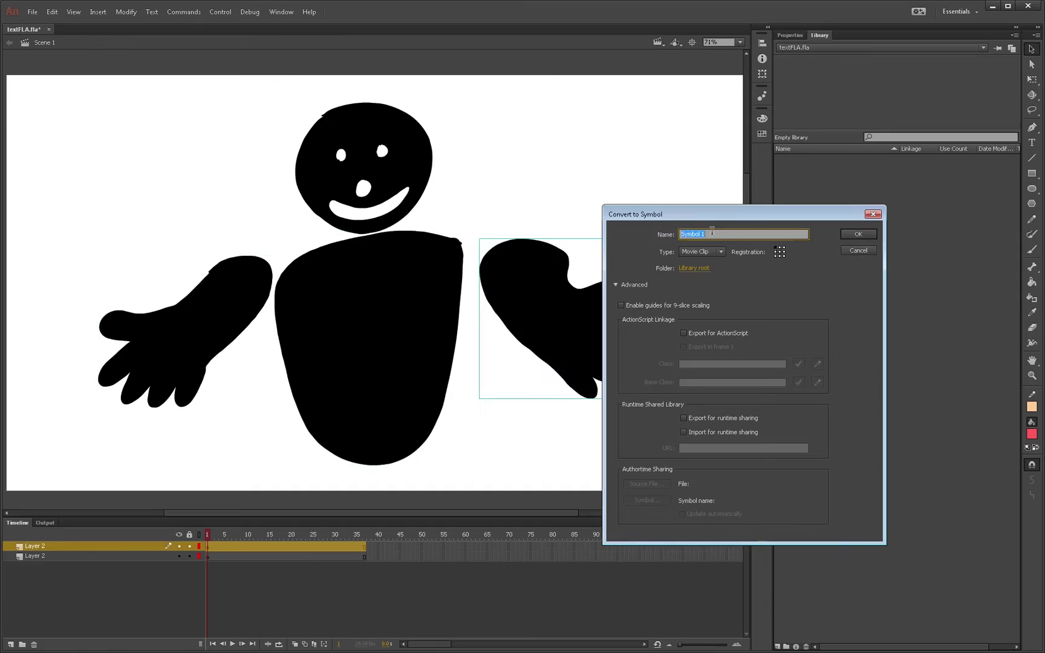
{"action": "type", "text": "LeftHand"}
{"action": "left_click", "coordinate": [857, 235]}
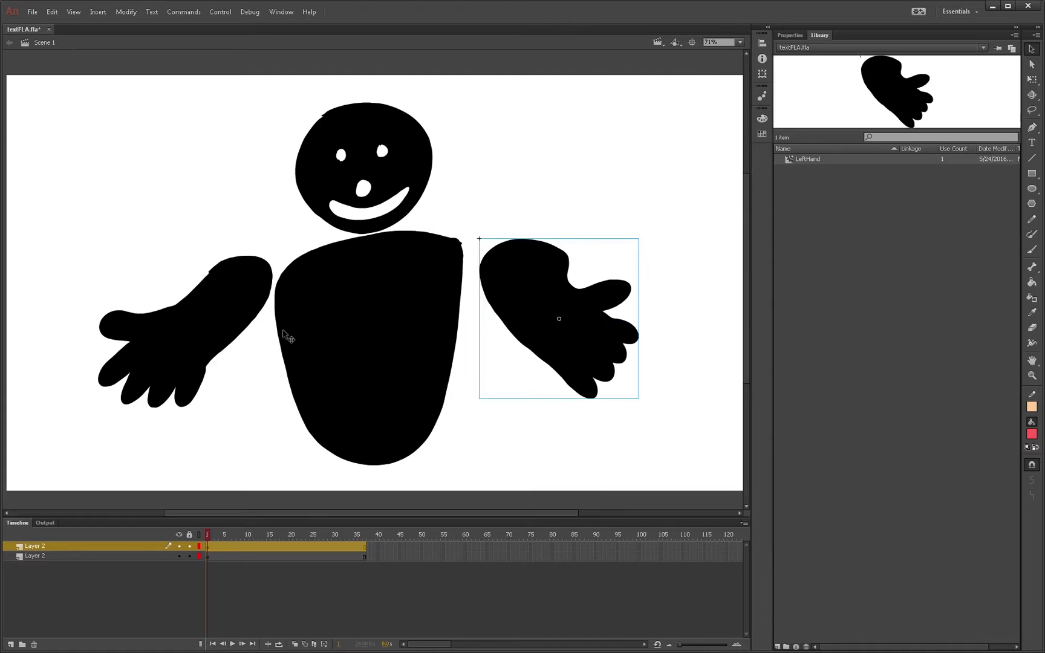
{"action": "left_click", "coordinate": [209, 330]}
{"action": "key", "text": "F8"}
{"action": "type", "text": "rightHand"}
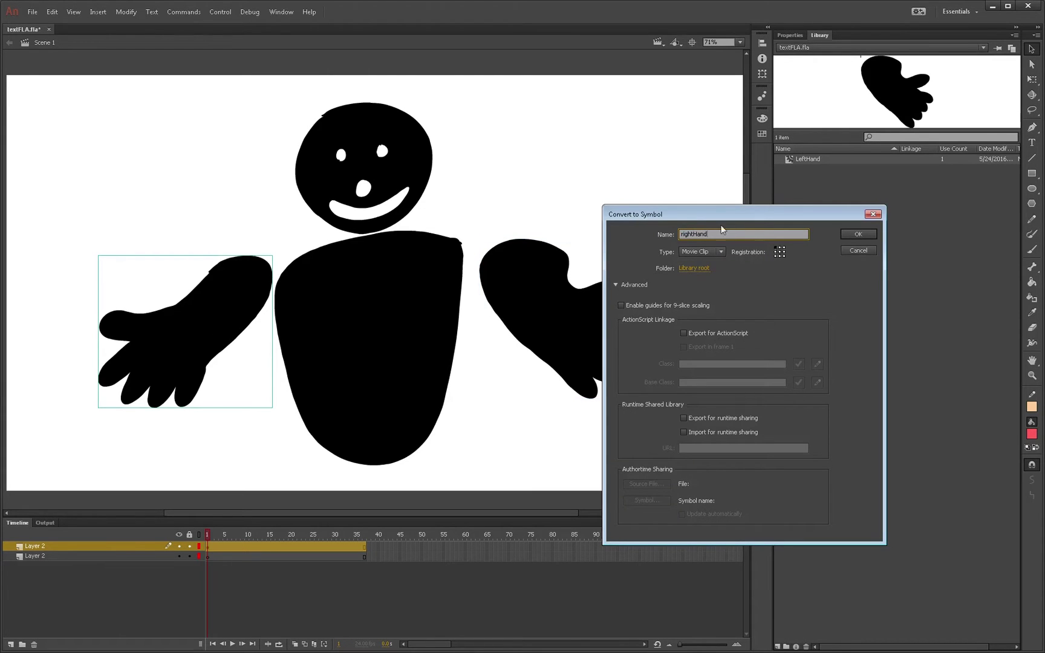
{"action": "left_click", "coordinate": [783, 251]}
{"action": "left_click", "coordinate": [858, 234]}
Step: Convert the body and head into symbols named upperbody and head
{"action": "left_click", "coordinate": [312, 338]}
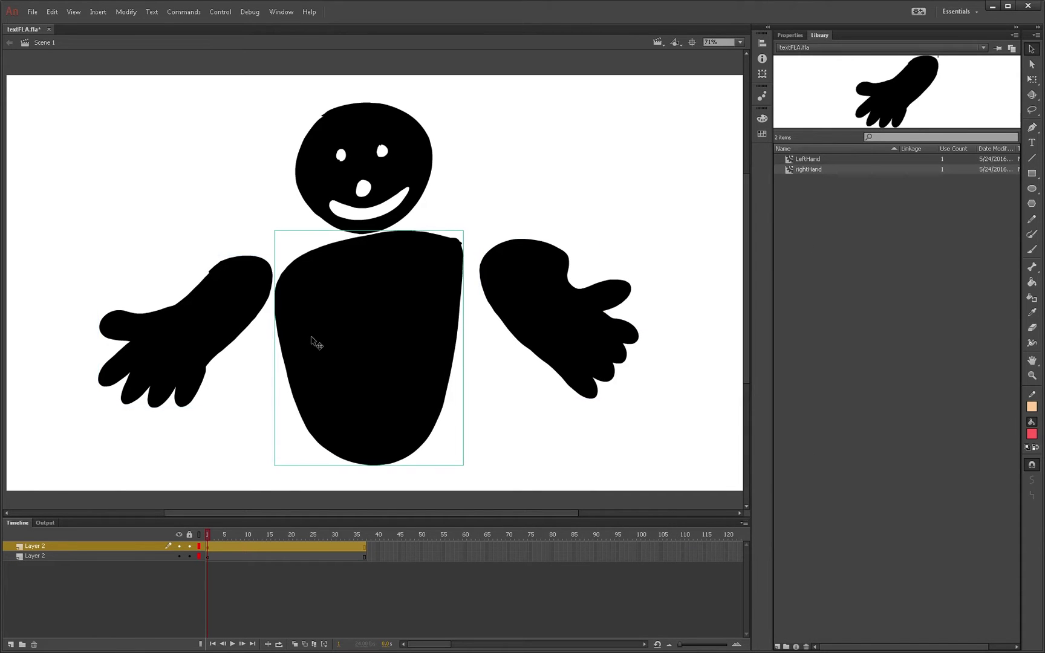
{"action": "key", "text": "F8"}
{"action": "type", "text": "upperbod"}
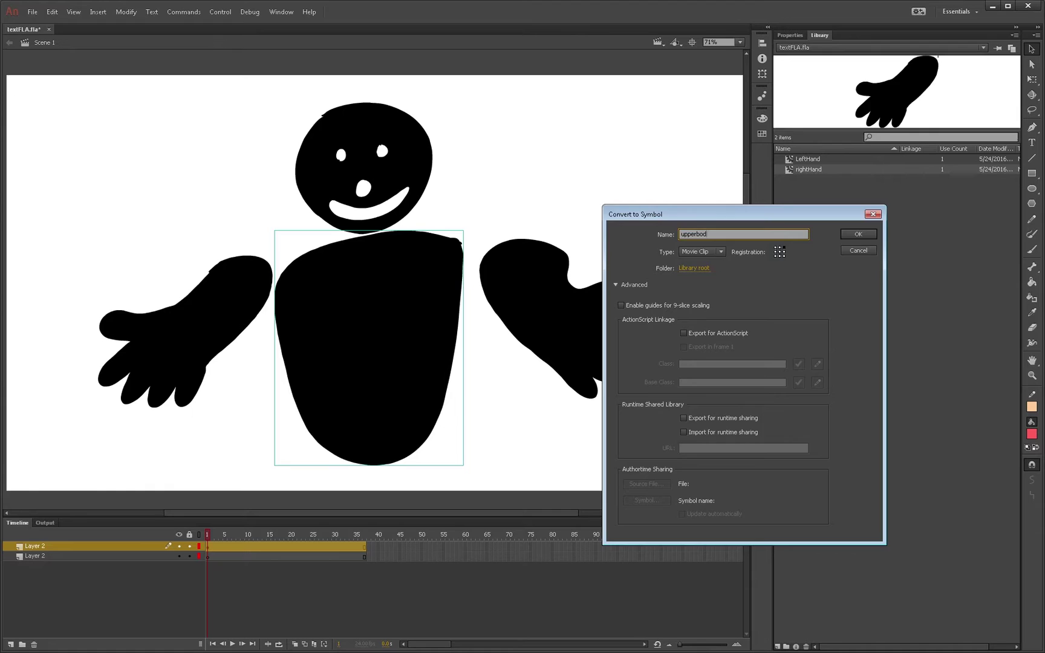
{"action": "type", "text": "y"}
{"action": "key", "text": "Return"}
{"action": "left_click", "coordinate": [358, 180]}
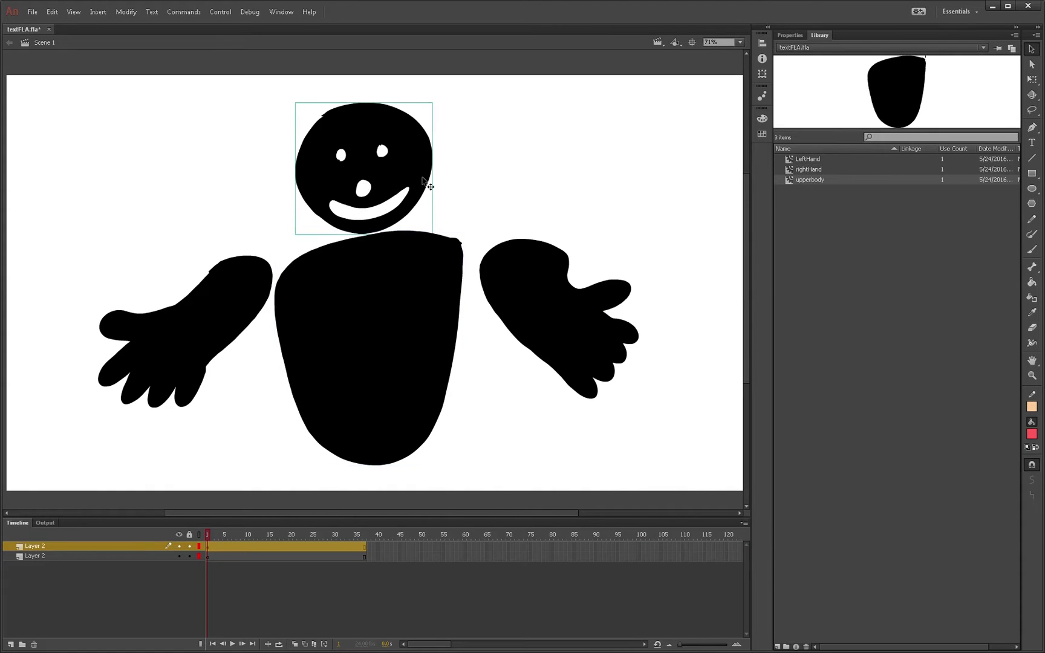
{"action": "key", "text": "F8"}
{"action": "type", "text": "head"}
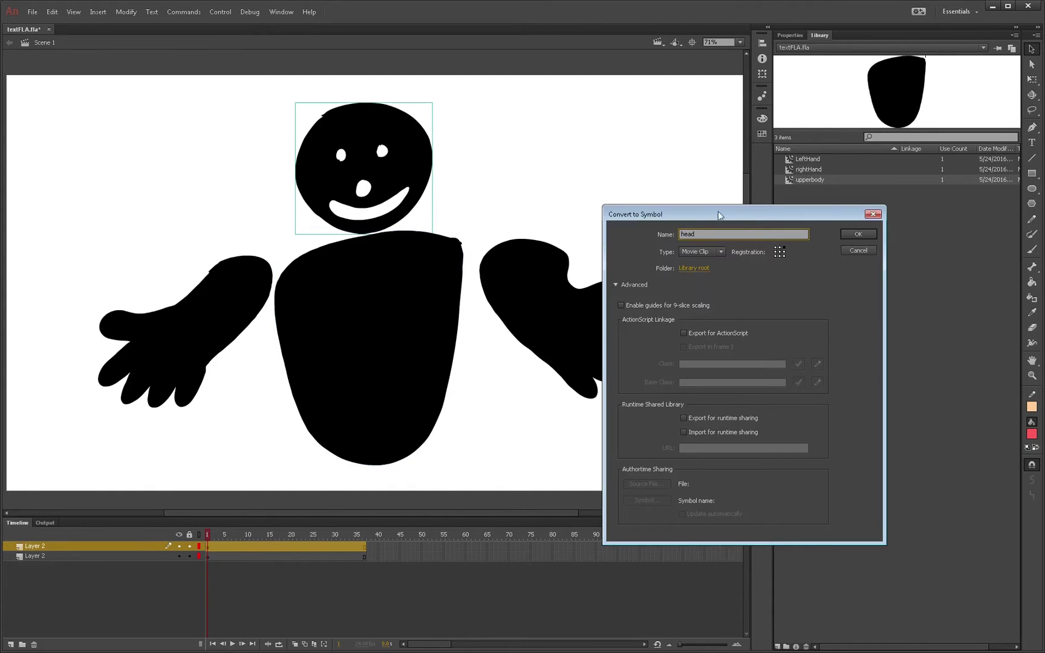
{"action": "left_click", "coordinate": [858, 235]}
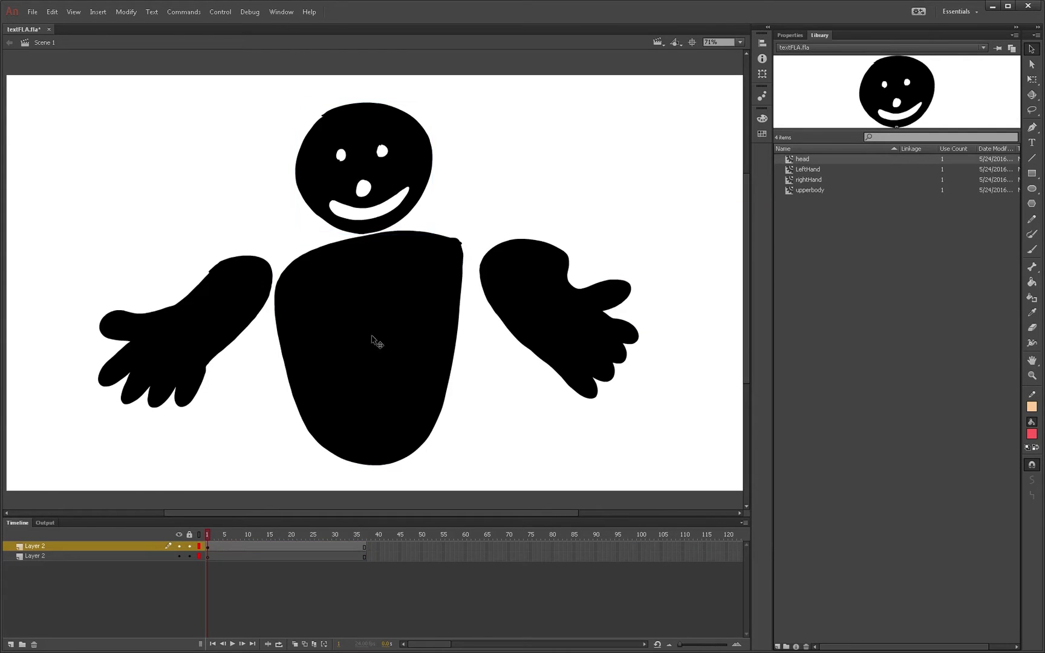
Step: Draw bones from the upper body's centre to the right hand, left hand and head
{"action": "left_click", "coordinate": [374, 338]}
{"action": "left_click", "coordinate": [198, 362]}
{"action": "left_click", "coordinate": [330, 354]}
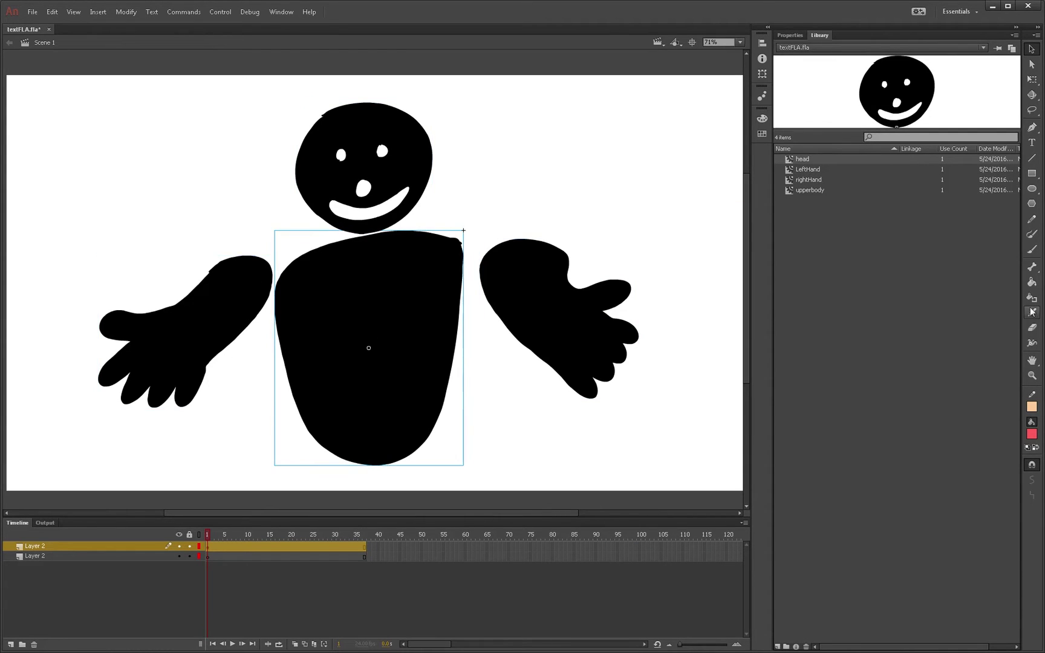
{"action": "left_click", "coordinate": [1032, 267]}
{"action": "mouse_move", "coordinate": [365, 267]}
{"action": "left_mouse_down"}
{"action": "mouse_move", "coordinate": [462, 276]}
{"action": "mouse_move", "coordinate": [494, 265]}
{"action": "left_mouse_up"}
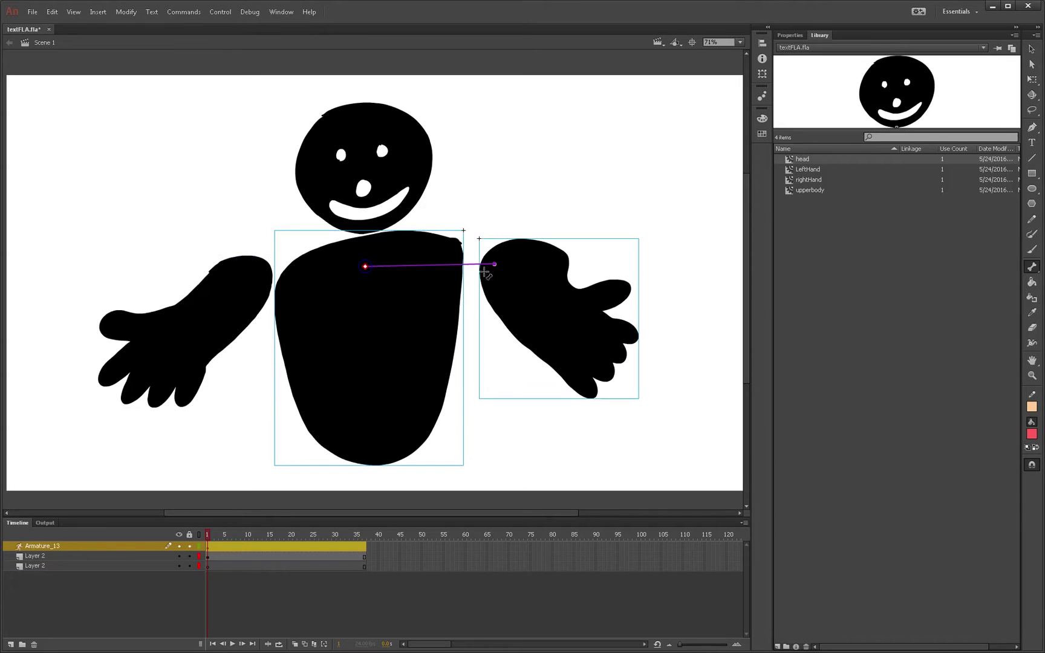
{"action": "left_click_drag", "start_coordinate": [365, 267], "coordinate": [256, 278]}
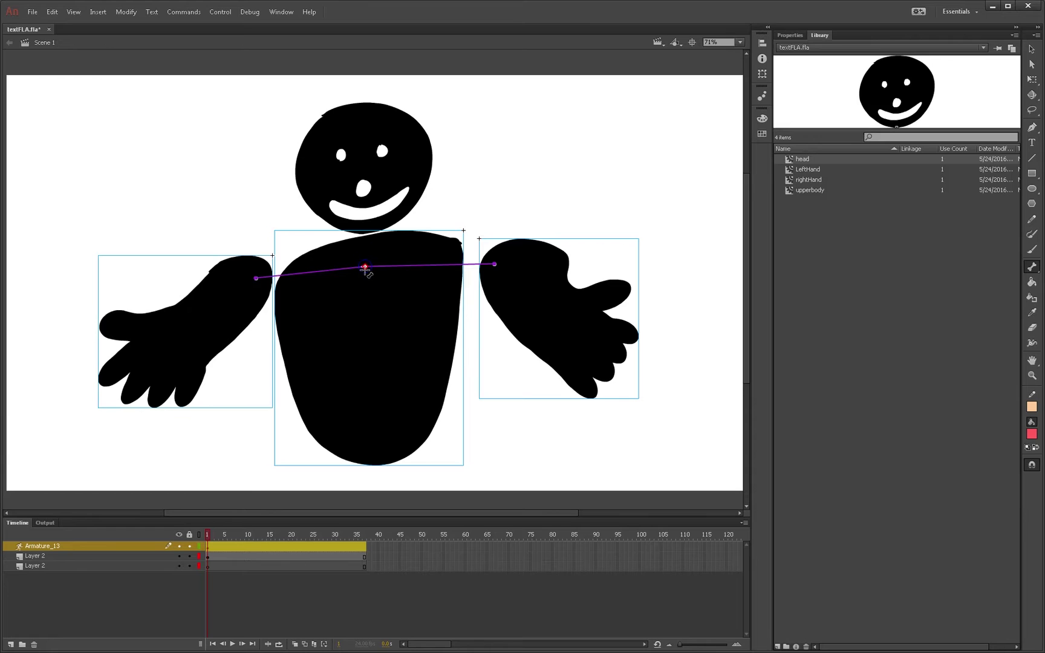
{"action": "left_click_drag", "start_coordinate": [365, 267], "coordinate": [364, 229]}
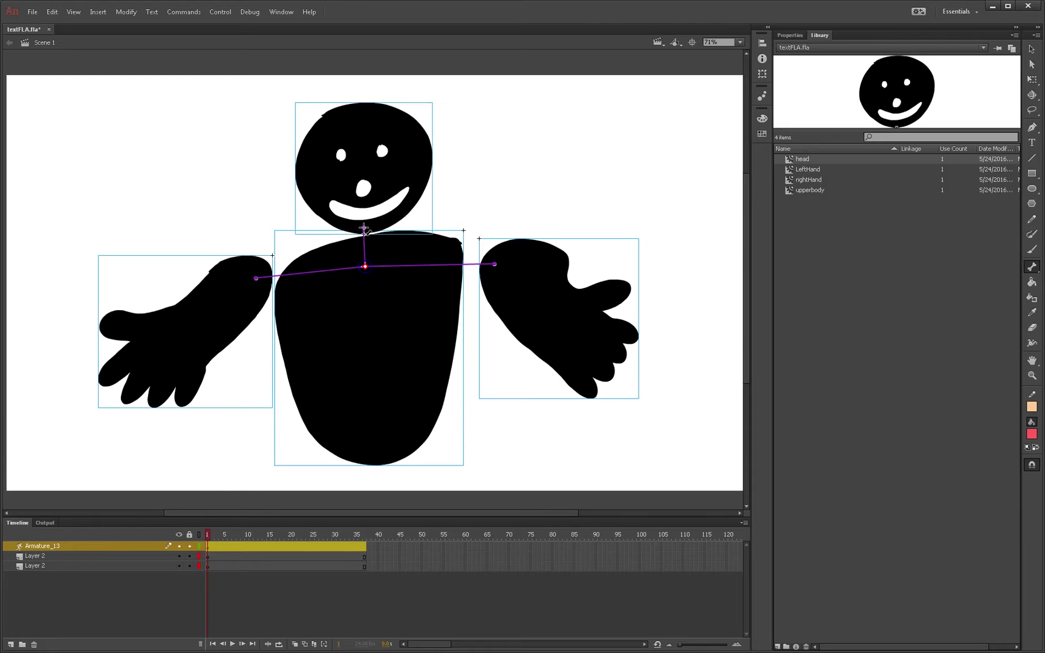
Step: Swing both hands around their joints, tilt the head right, and reposition the figure
{"action": "key", "text": "v"}
{"action": "mouse_move", "coordinate": [623, 299]}
{"action": "left_mouse_down"}
{"action": "mouse_move", "coordinate": [598, 335]}
{"action": "mouse_move", "coordinate": [635, 91]}
{"action": "left_mouse_up"}
{"action": "mouse_move", "coordinate": [503, 208]}
{"action": "left_mouse_down"}
{"action": "mouse_move", "coordinate": [507, 269]}
{"action": "mouse_move", "coordinate": [599, 344]}
{"action": "mouse_move", "coordinate": [659, 319]}
{"action": "mouse_move", "coordinate": [650, 288]}
{"action": "left_mouse_up"}
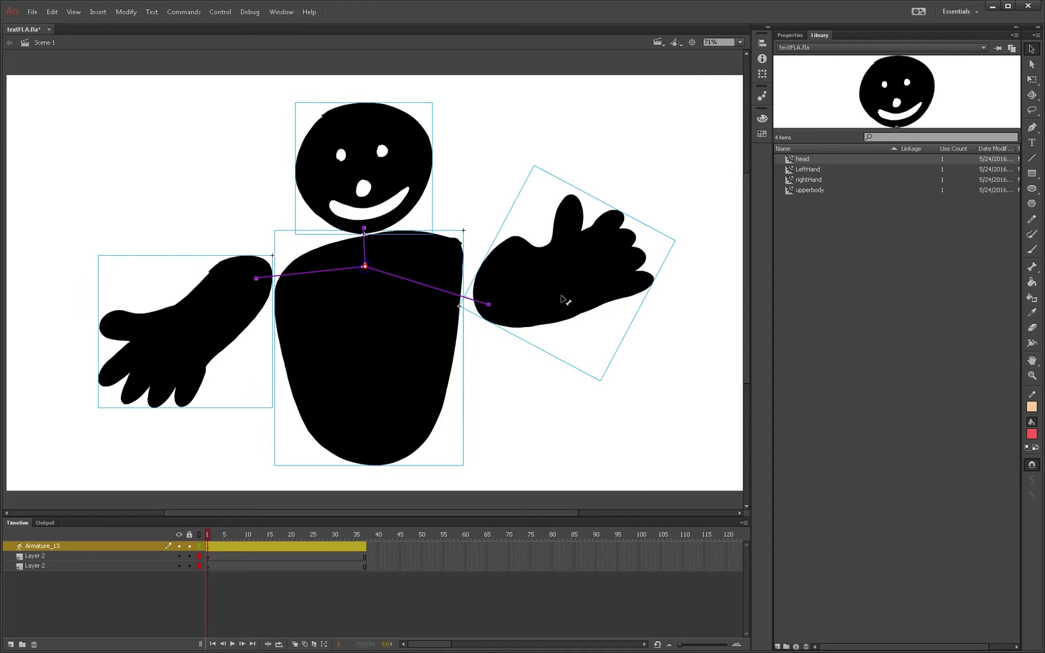
{"action": "mouse_move", "coordinate": [109, 326]}
{"action": "left_mouse_down"}
{"action": "mouse_move", "coordinate": [192, 189]}
{"action": "mouse_move", "coordinate": [203, 192]}
{"action": "left_mouse_up"}
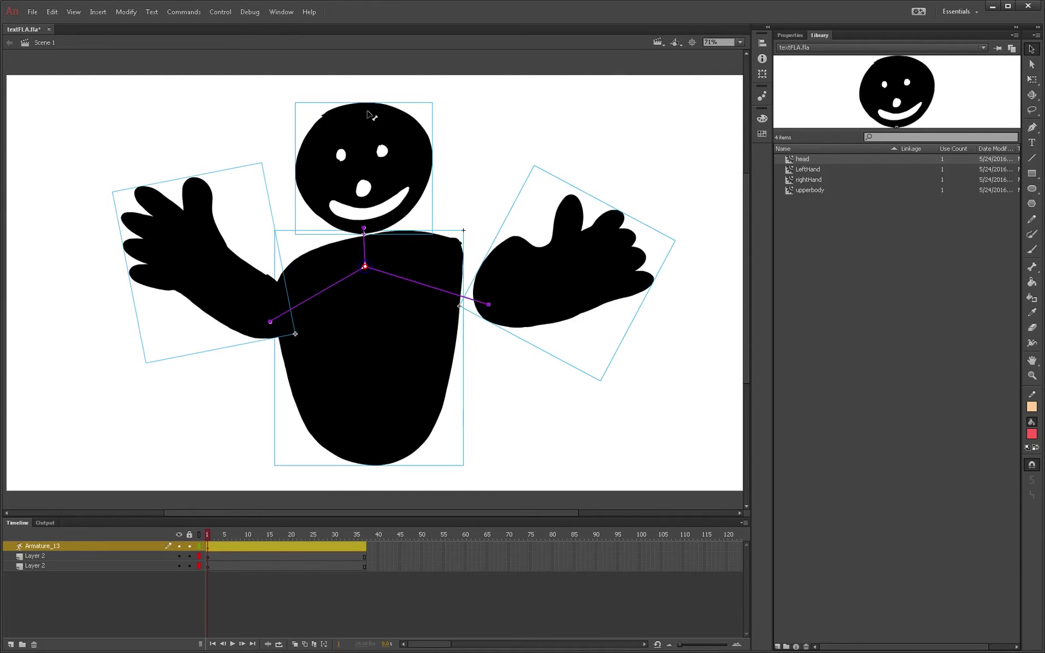
{"action": "mouse_move", "coordinate": [418, 127]}
{"action": "left_mouse_down"}
{"action": "mouse_move", "coordinate": [458, 209]}
{"action": "mouse_move", "coordinate": [280, 103]}
{"action": "mouse_move", "coordinate": [459, 144]}
{"action": "mouse_move", "coordinate": [360, 88]}
{"action": "mouse_move", "coordinate": [401, 159]}
{"action": "left_mouse_up"}
{"action": "mouse_move", "coordinate": [374, 401]}
{"action": "left_mouse_down"}
{"action": "mouse_move", "coordinate": [438, 397]}
{"action": "mouse_move", "coordinate": [408, 385]}
{"action": "mouse_move", "coordinate": [310, 403]}
{"action": "mouse_move", "coordinate": [398, 390]}
{"action": "left_mouse_up"}
Step: Raise the right hand higher, then marquee-select the whole figure and its armature
{"action": "left_click", "coordinate": [524, 377]}
{"action": "left_click", "coordinate": [378, 387]}
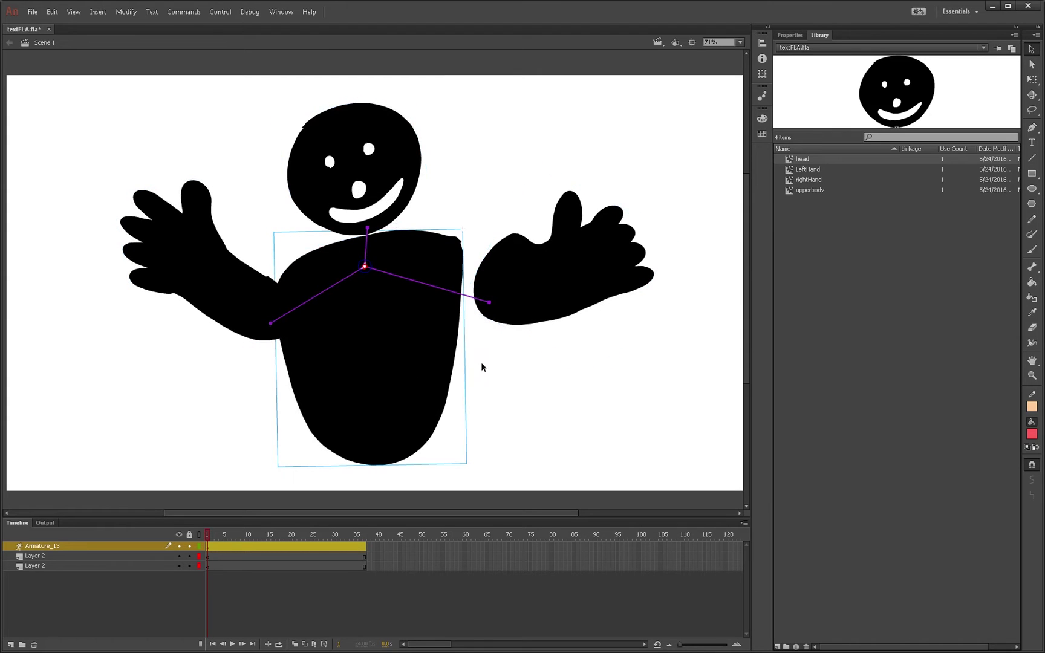
{"action": "left_click", "coordinate": [542, 314]}
{"action": "mouse_move", "coordinate": [583, 283]}
{"action": "left_mouse_down"}
{"action": "mouse_move", "coordinate": [560, 253]}
{"action": "mouse_move", "coordinate": [563, 260]}
{"action": "mouse_move", "coordinate": [600, 234]}
{"action": "mouse_move", "coordinate": [562, 251]}
{"action": "mouse_move", "coordinate": [586, 228]}
{"action": "mouse_move", "coordinate": [551, 280]}
{"action": "mouse_move", "coordinate": [569, 217]}
{"action": "mouse_move", "coordinate": [553, 268]}
{"action": "mouse_move", "coordinate": [571, 231]}
{"action": "mouse_move", "coordinate": [537, 276]}
{"action": "mouse_move", "coordinate": [508, 278]}
{"action": "mouse_move", "coordinate": [550, 226]}
{"action": "mouse_move", "coordinate": [537, 268]}
{"action": "mouse_move", "coordinate": [565, 242]}
{"action": "left_mouse_up"}
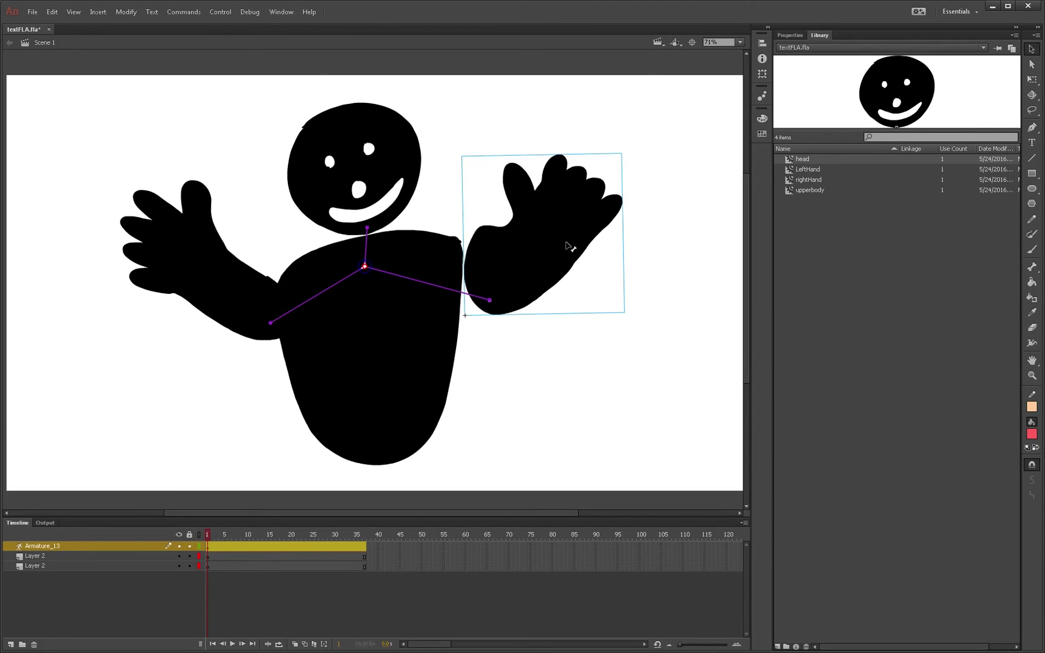
{"action": "left_click", "coordinate": [515, 367]}
{"action": "mouse_move", "coordinate": [145, 128]}
{"action": "left_mouse_down"}
{"action": "mouse_move", "coordinate": [401, 357]}
{"action": "mouse_move", "coordinate": [561, 416]}
{"action": "left_mouse_up"}
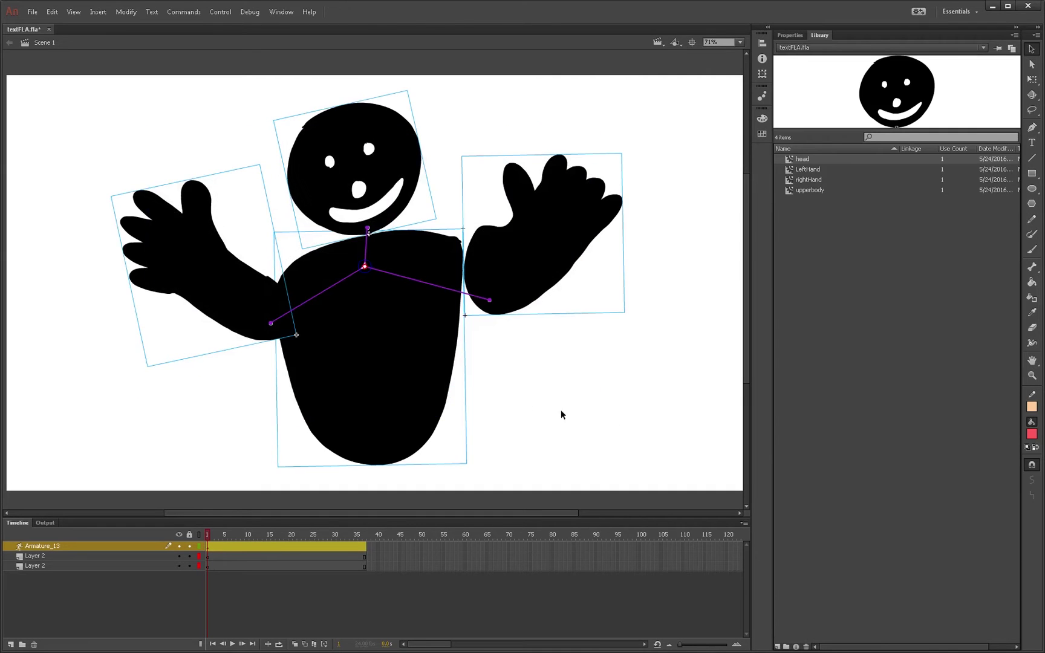
Step: Delete the rigged figure, re-import groupedShapes.ai, and try adding a bone to its grouped body
{"action": "key", "text": "Delete"}
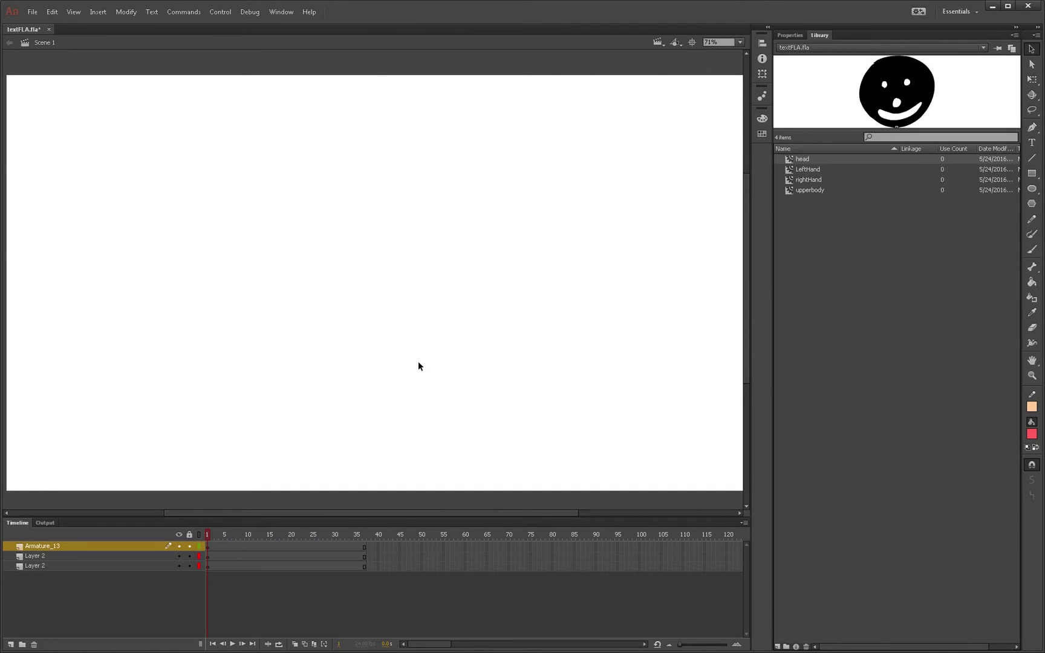
{"action": "key", "text": "ctrl+r"}
{"action": "left_click", "coordinate": [180, 76]}
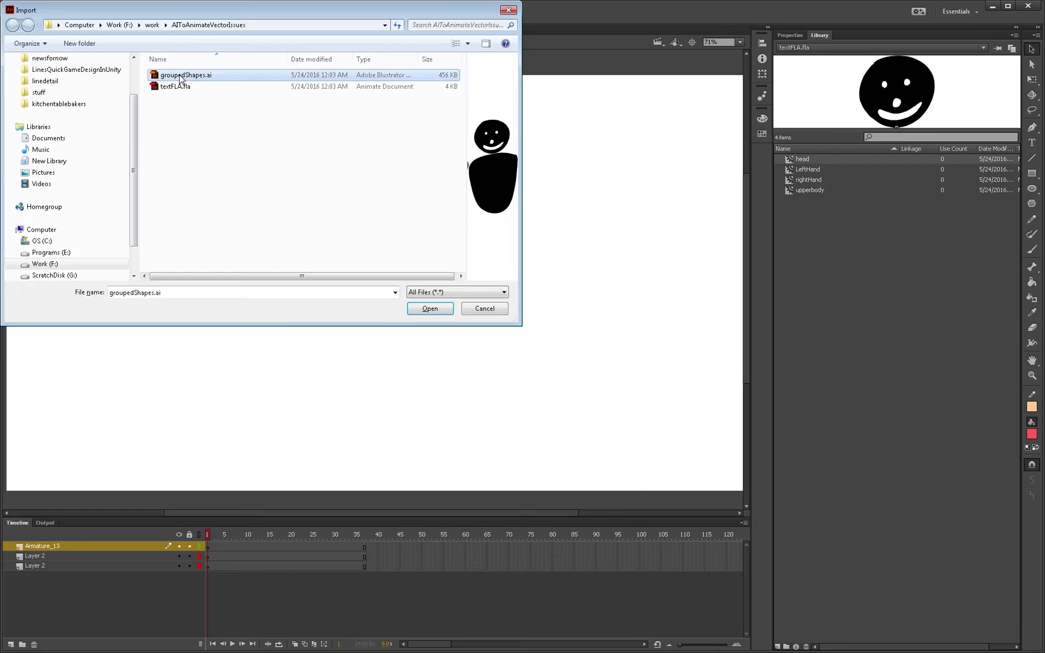
{"action": "double_click", "coordinate": [180, 78]}
{"action": "left_click", "coordinate": [616, 471]}
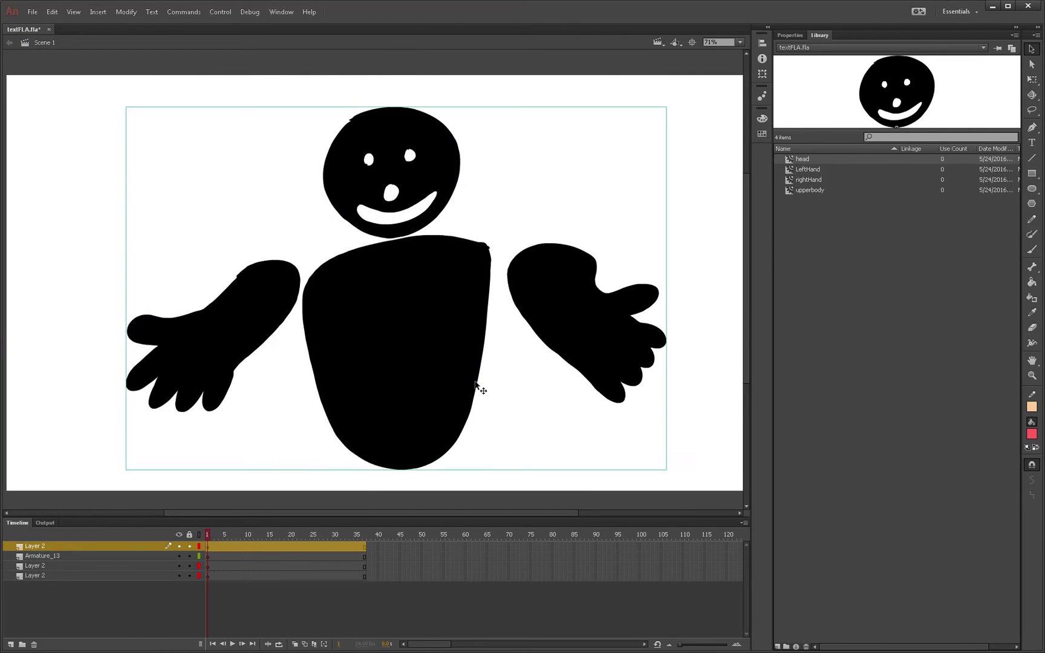
{"action": "left_click", "coordinate": [1033, 269]}
{"action": "left_click_drag", "start_coordinate": [402, 312], "coordinate": [390, 293]}
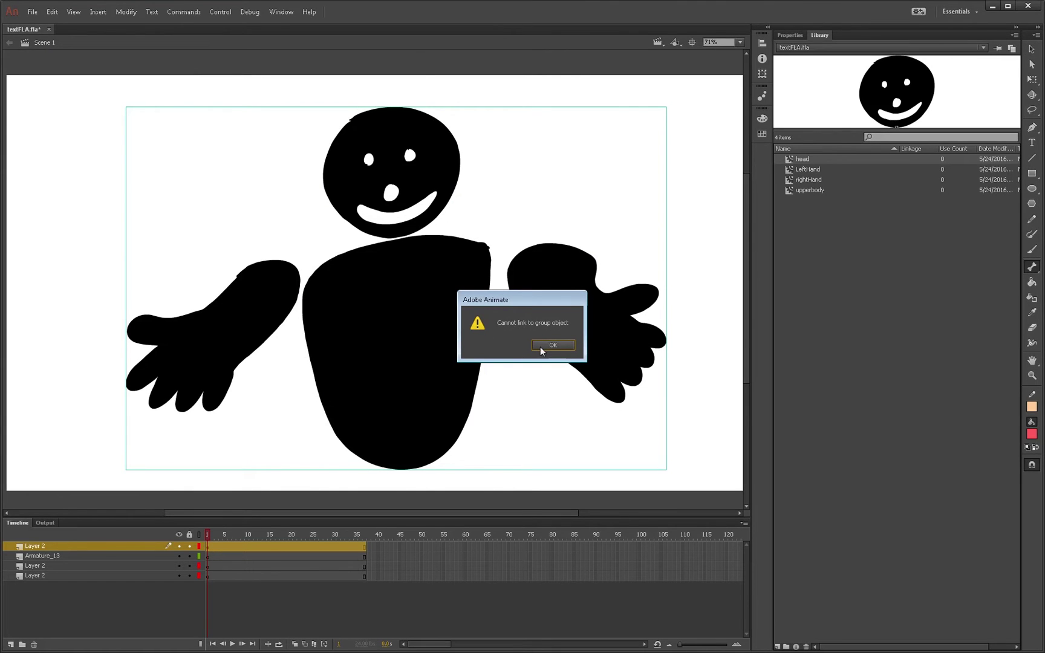
Step: Dismiss the cannot-link warning, shift the figure up and left, and ungroup it
{"action": "left_click", "coordinate": [542, 346]}
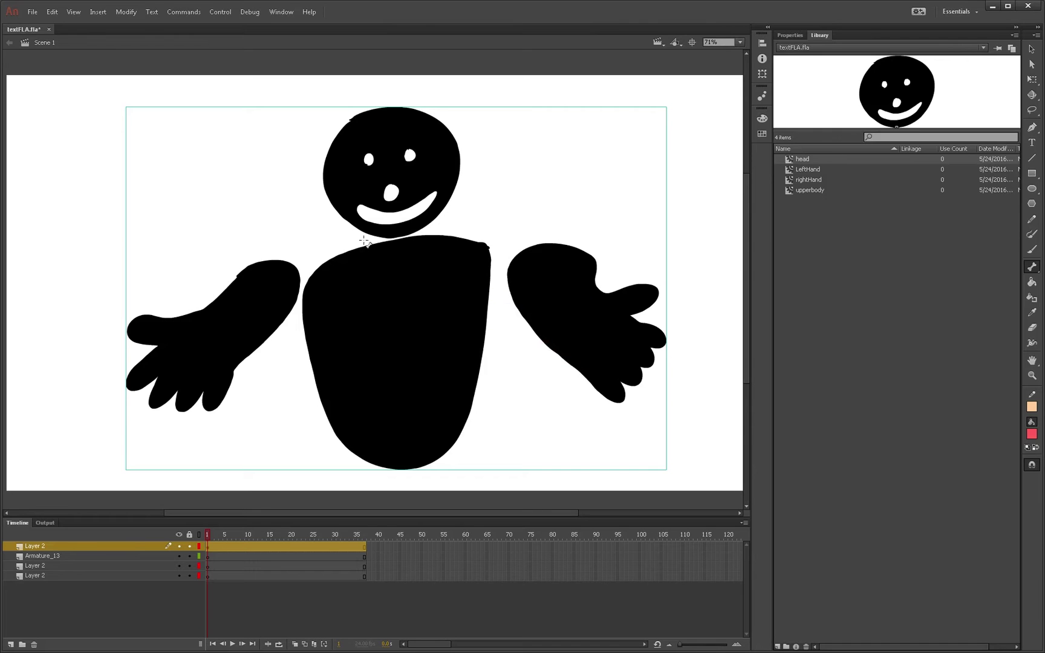
{"action": "key", "text": "v"}
{"action": "left_click_drag", "start_coordinate": [400, 333], "coordinate": [382, 326]}
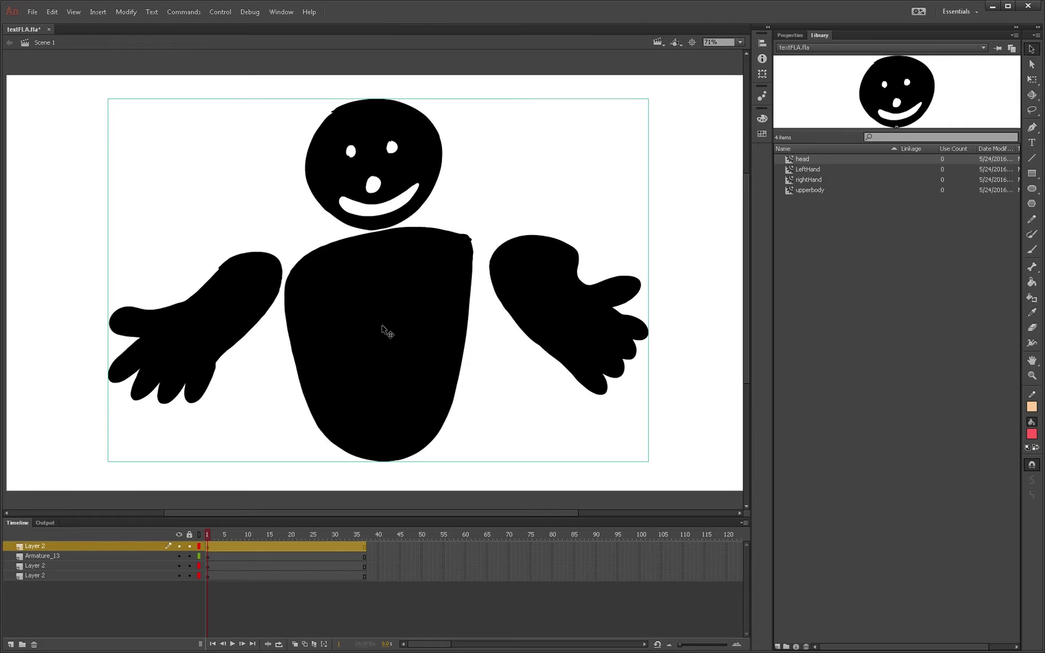
{"action": "left_click", "coordinate": [52, 11]}
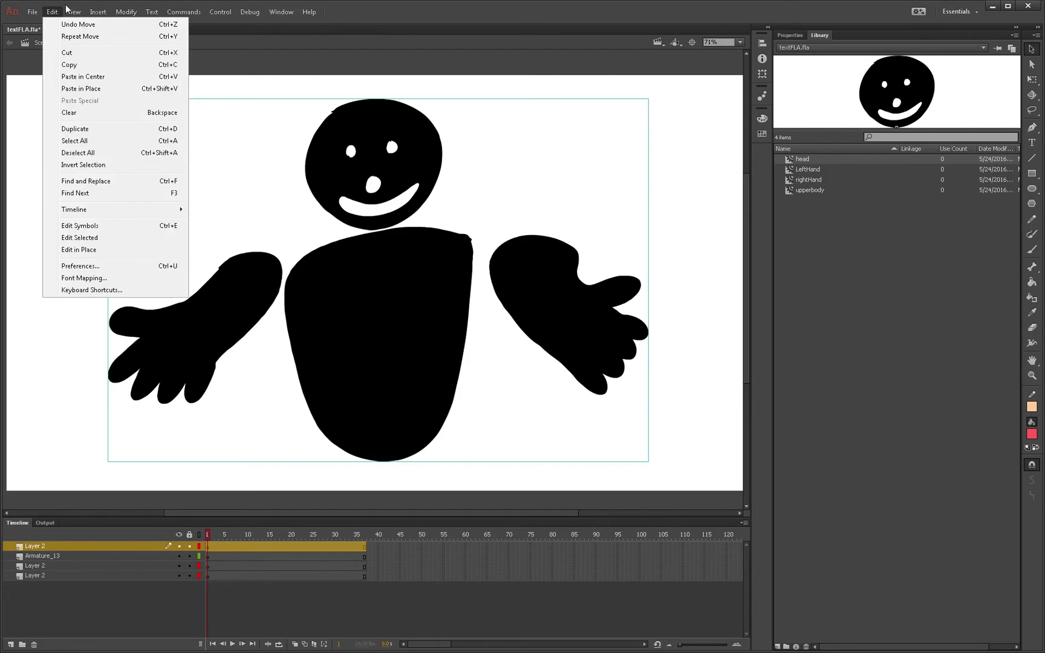
{"action": "mouse_move", "coordinate": [126, 11]}
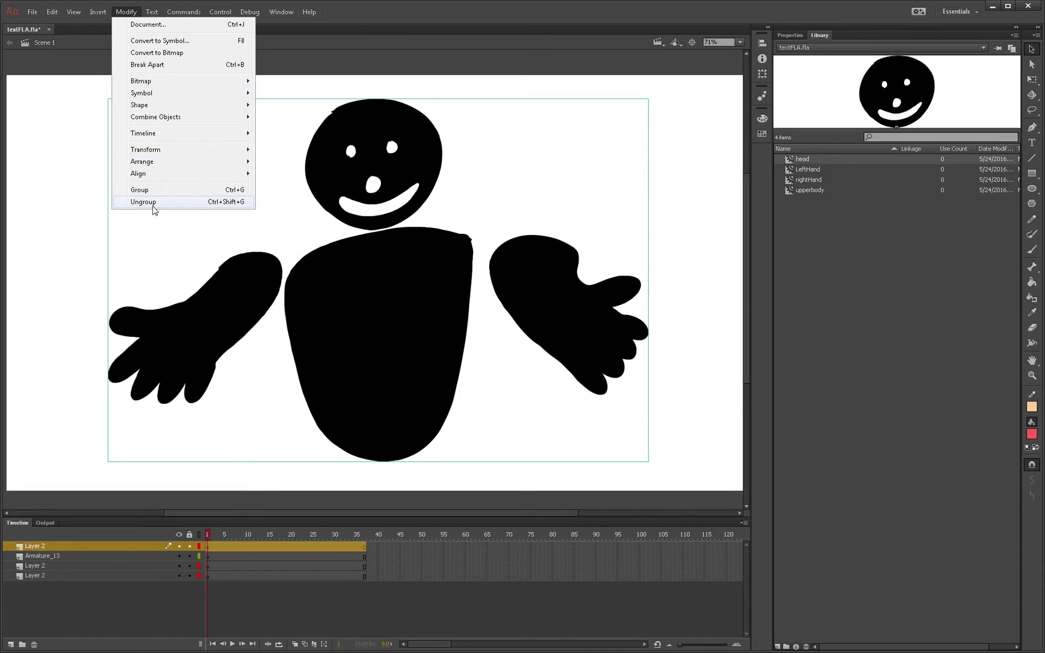
{"action": "left_click", "coordinate": [154, 208]}
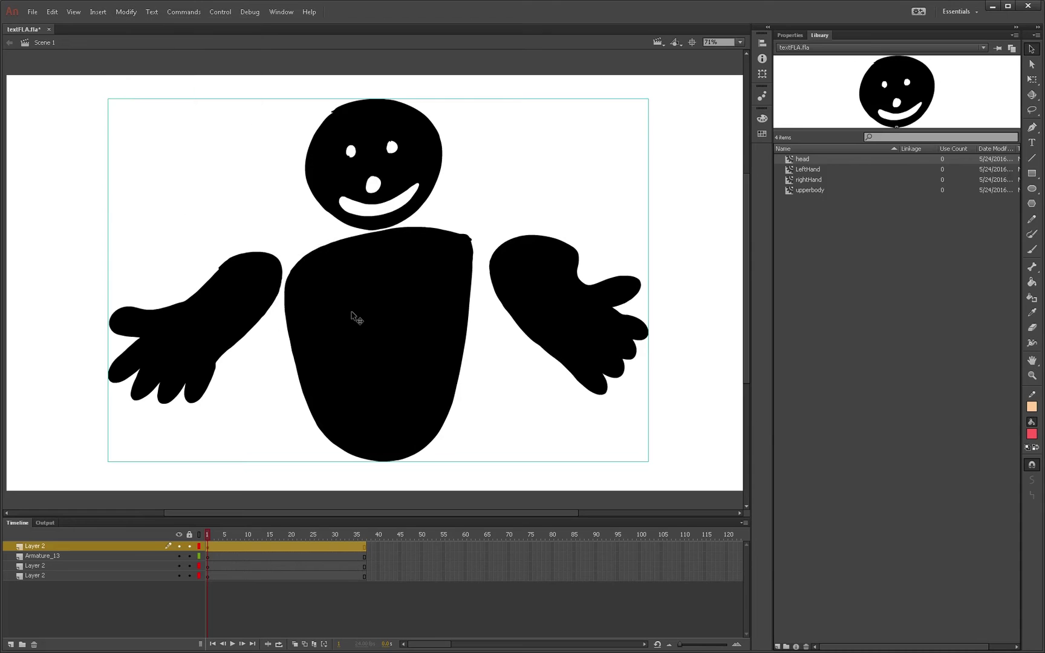
{"action": "key", "text": "ctrl+shift+g"}
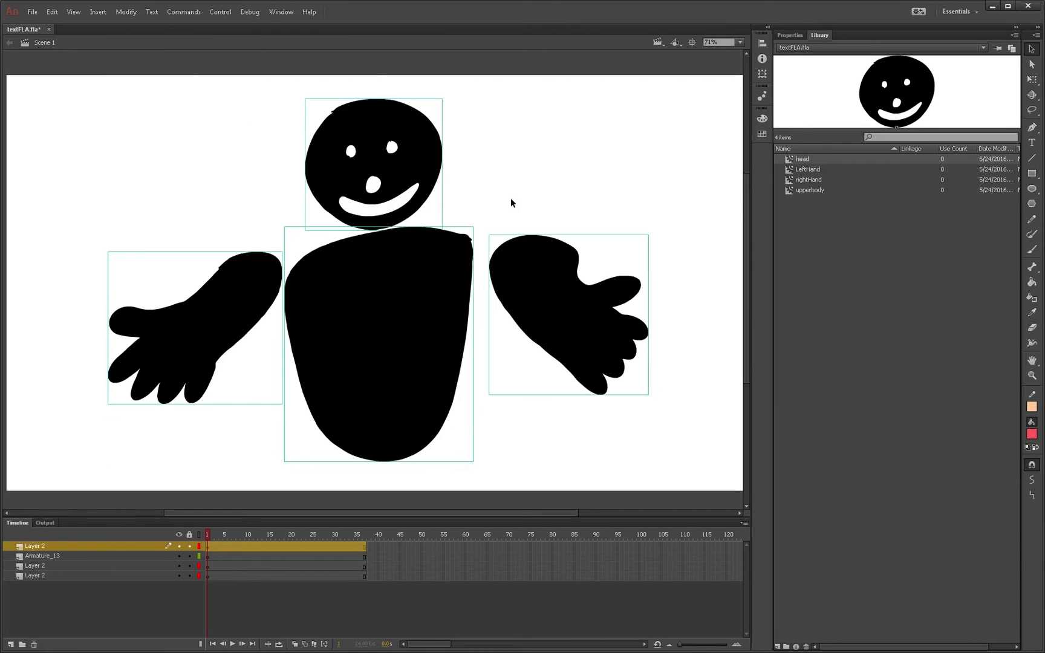
{"action": "left_click", "coordinate": [510, 197]}
{"action": "left_click", "coordinate": [449, 286]}
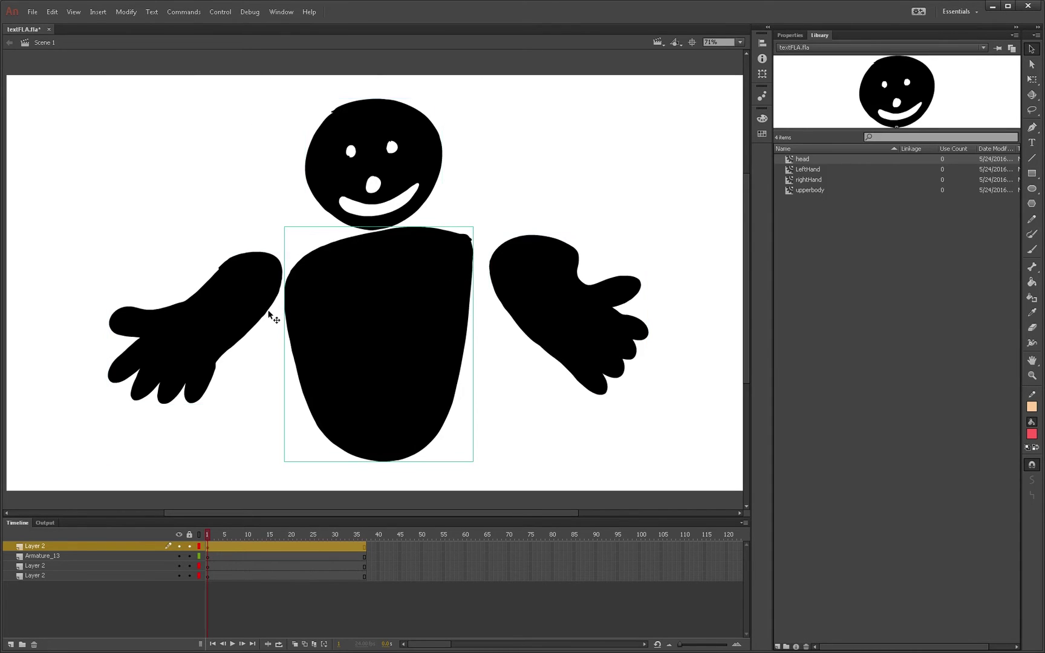
{"action": "left_click", "coordinate": [233, 328]}
{"action": "left_click", "coordinate": [409, 314]}
{"action": "left_click", "coordinate": [561, 310]}
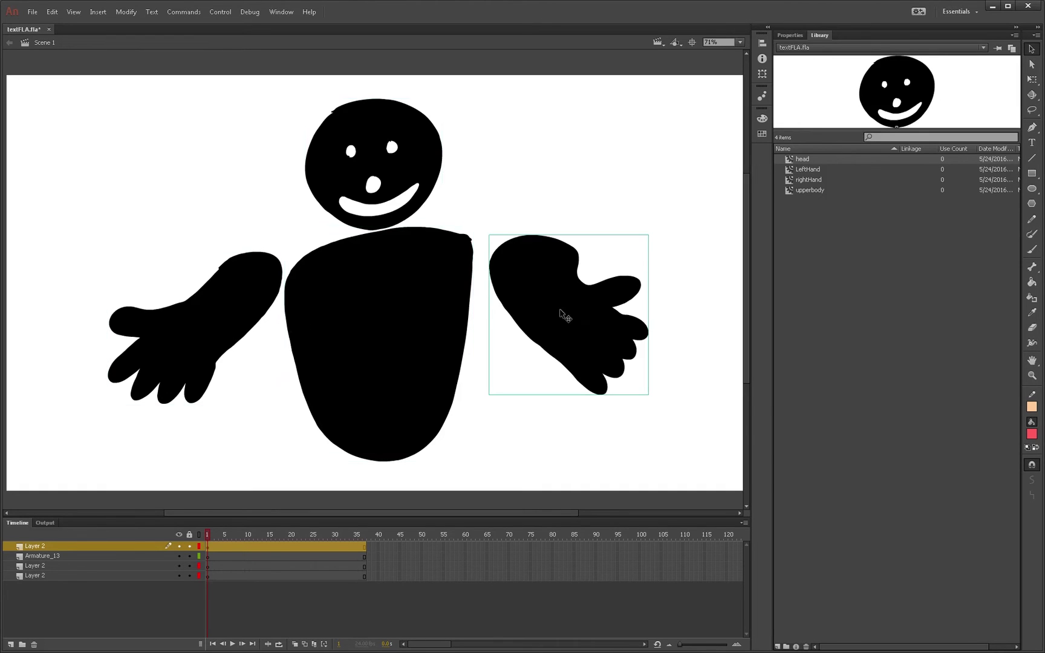
{"action": "left_click", "coordinate": [382, 306]}
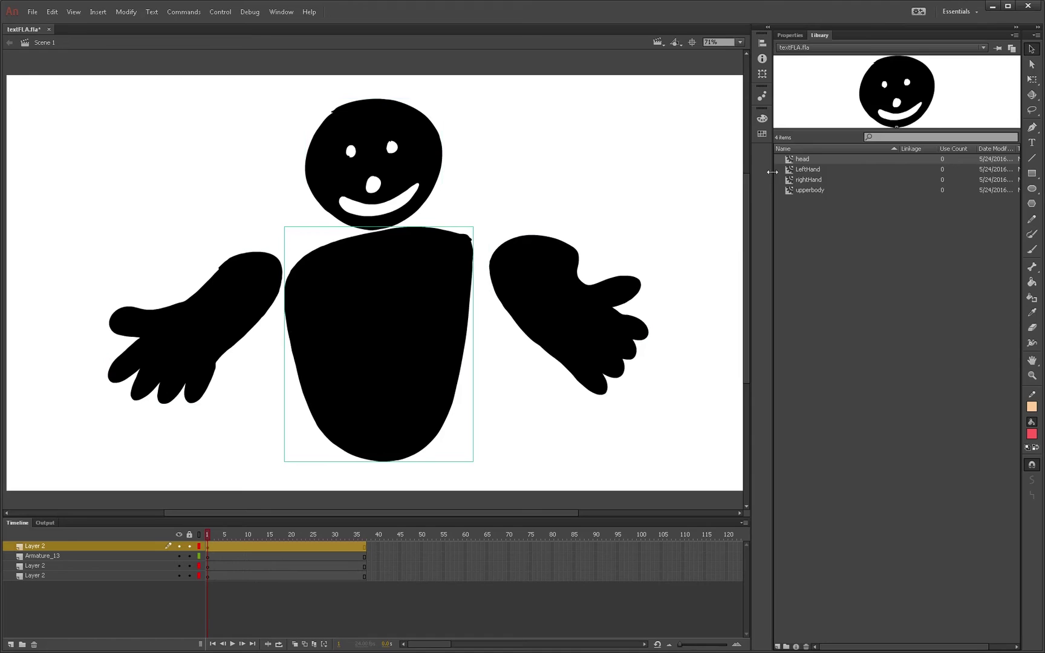
{"action": "left_click_drag", "start_coordinate": [819, 159], "coordinate": [545, 192]}
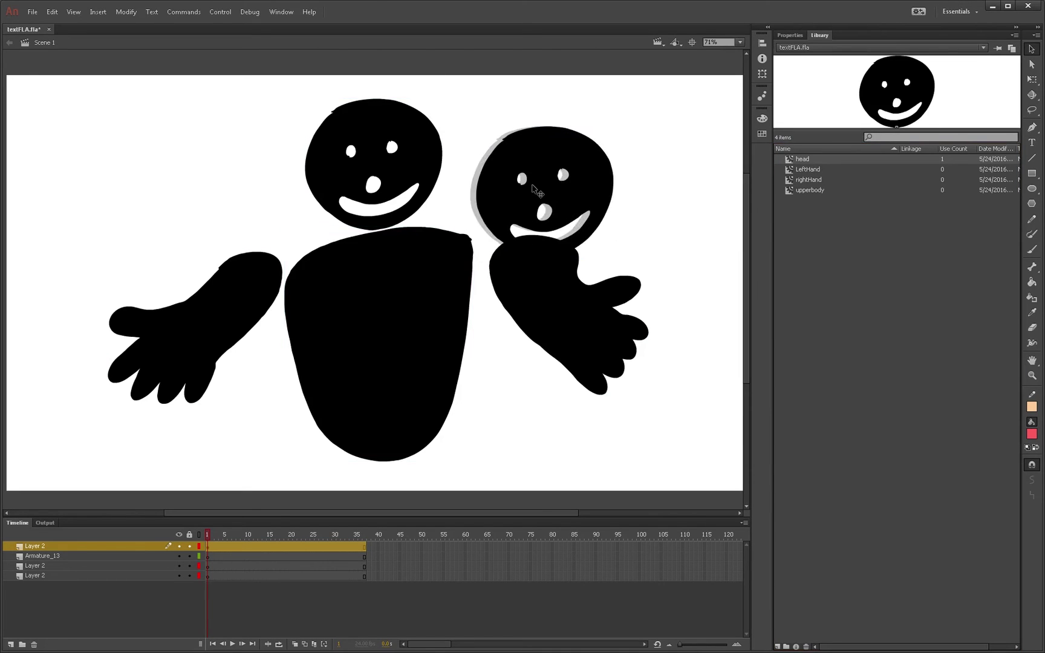
{"action": "left_click", "coordinate": [435, 292]}
{"action": "left_click", "coordinate": [518, 210], "text": "shift"}
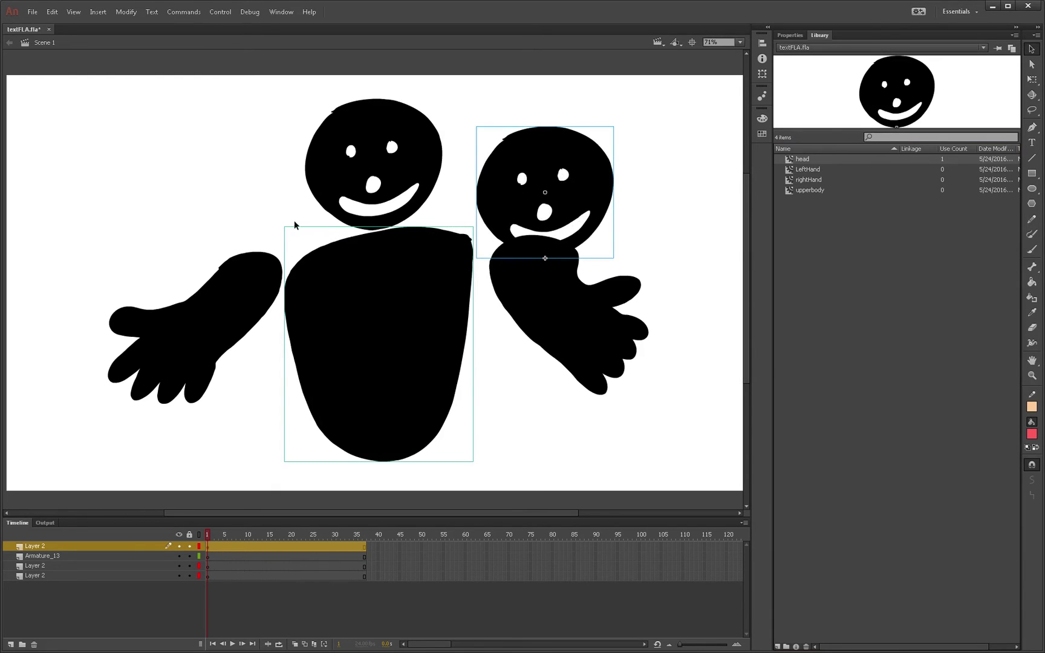
{"action": "left_click", "coordinate": [467, 172]}
{"action": "left_click", "coordinate": [513, 184]}
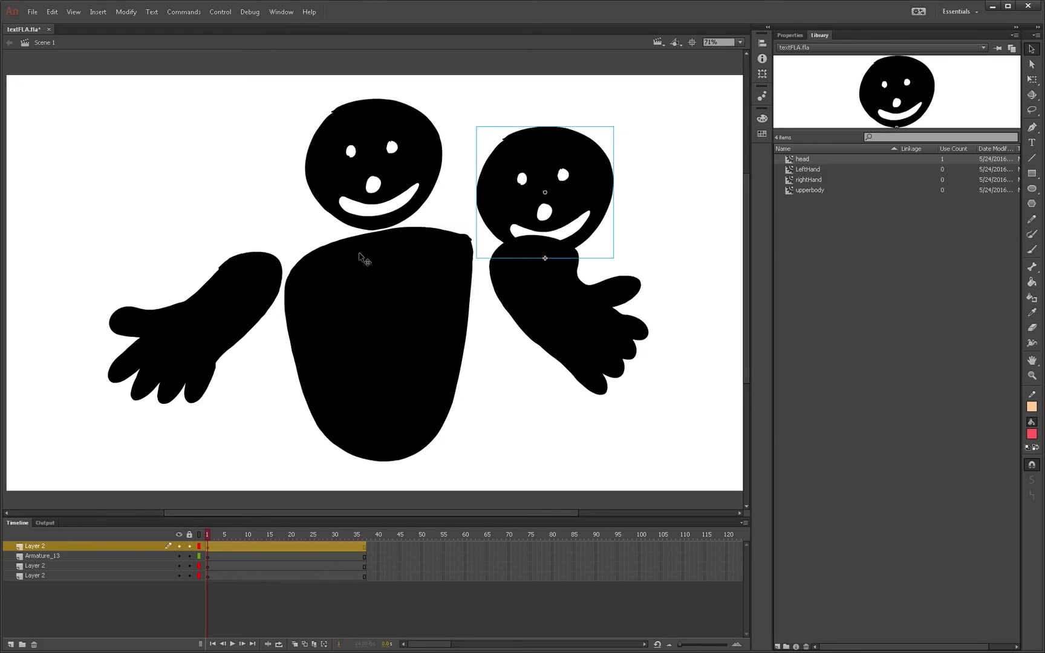
{"action": "left_click", "coordinate": [310, 285]}
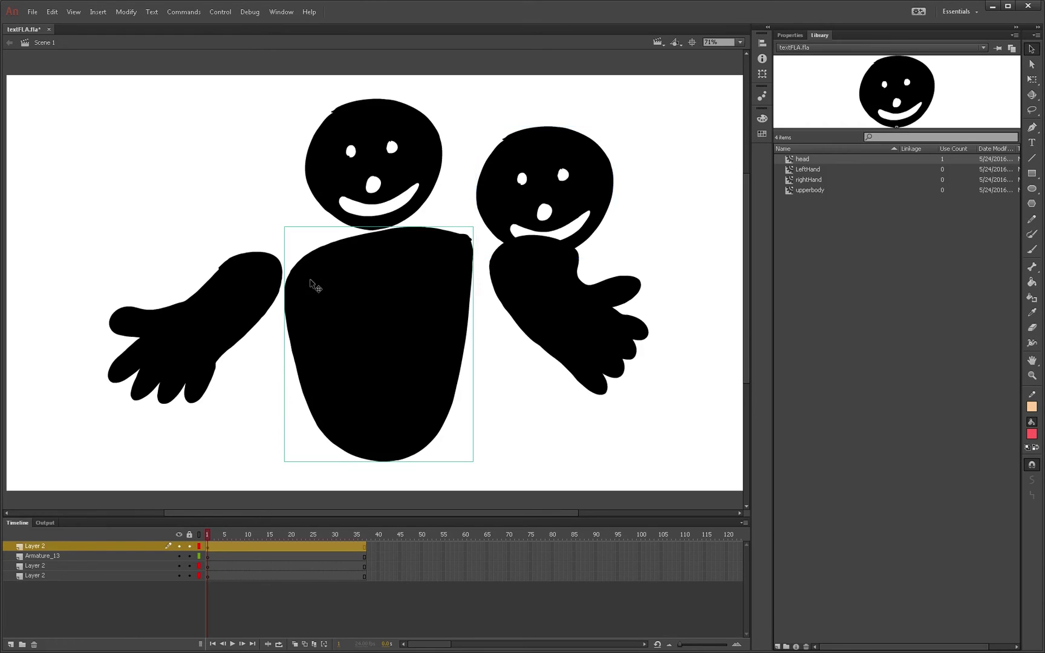
{"action": "left_click", "coordinate": [529, 189]}
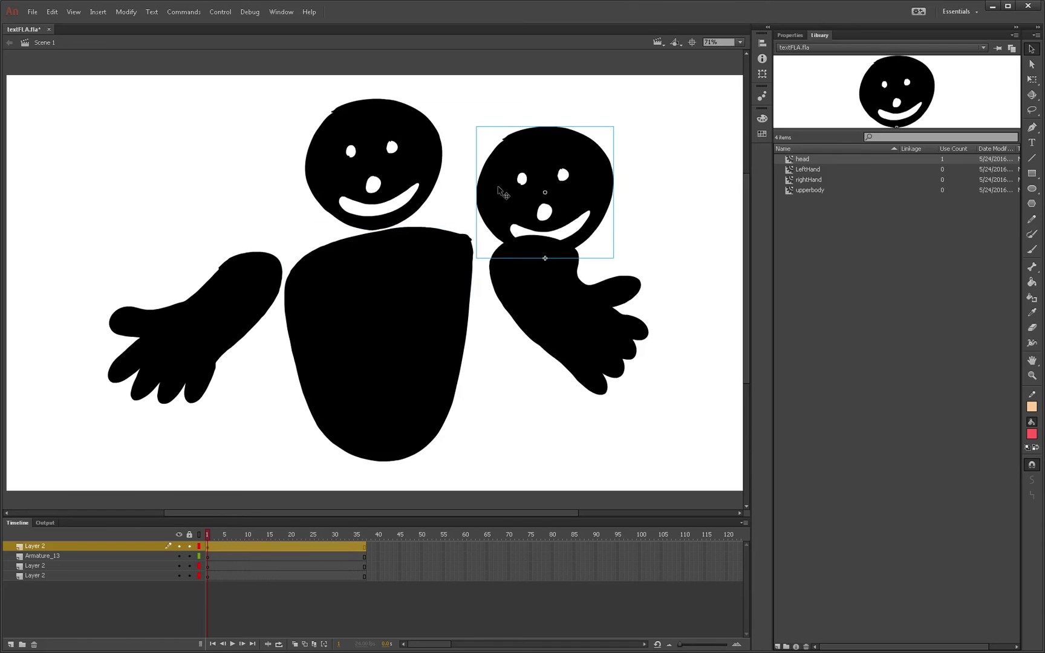
{"action": "key", "text": "Delete"}
{"action": "left_click", "coordinate": [32, 12]}
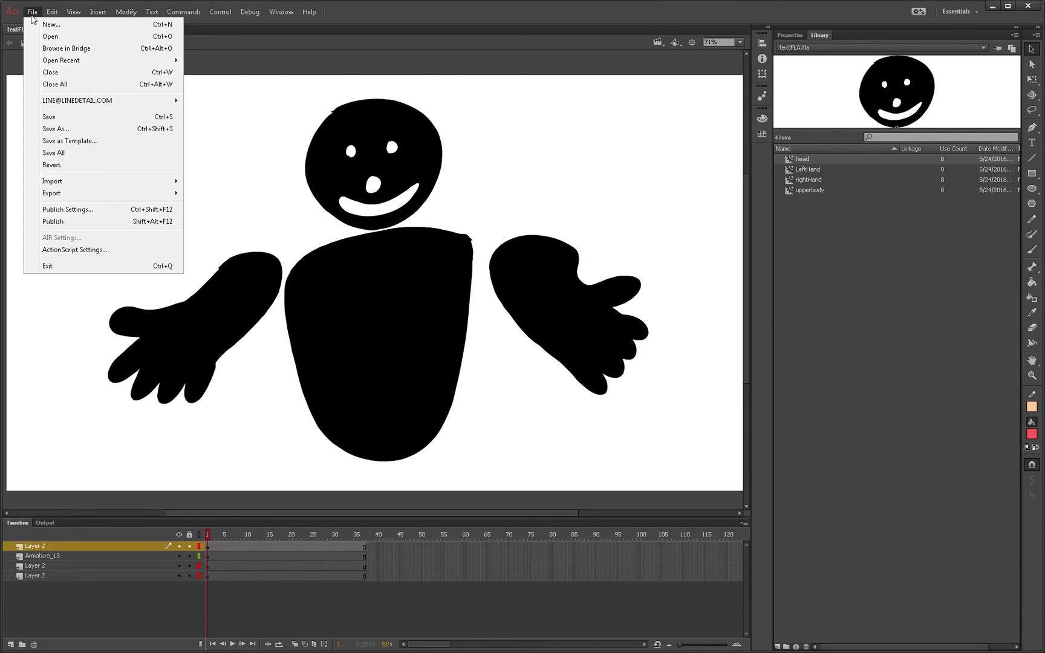
{"action": "left_click", "coordinate": [340, 125]}
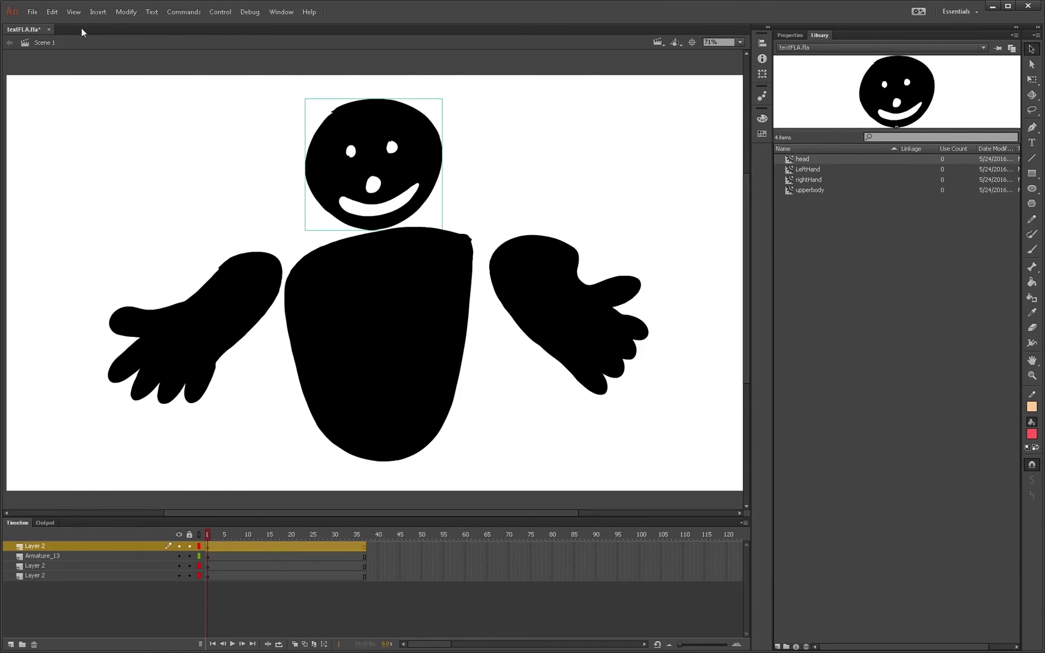
{"action": "left_click", "coordinate": [52, 11]}
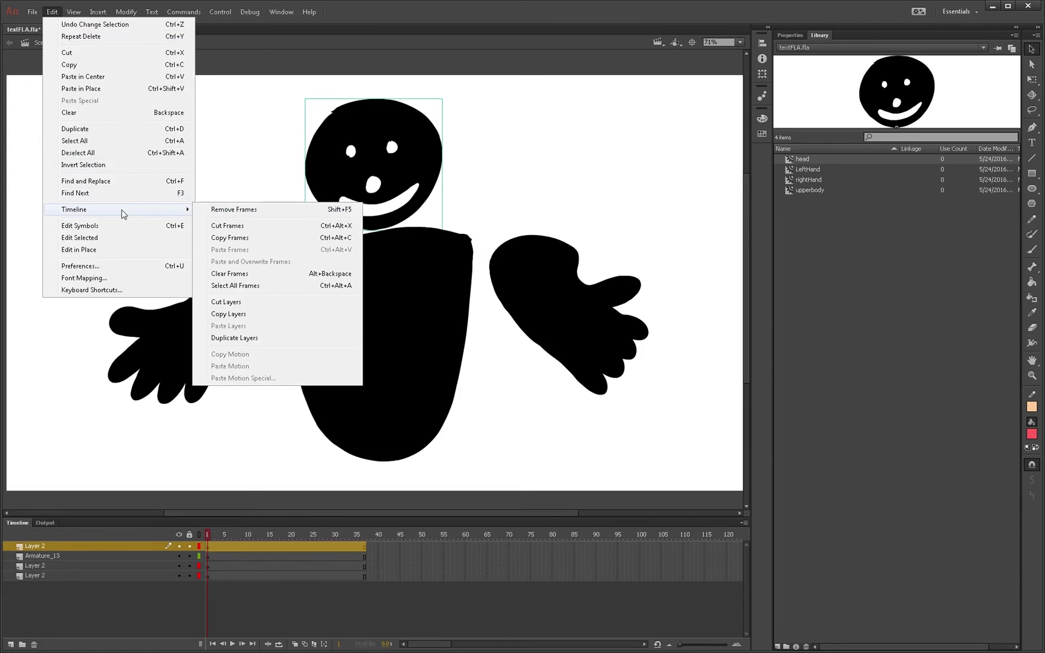
{"action": "mouse_move", "coordinate": [74, 11]}
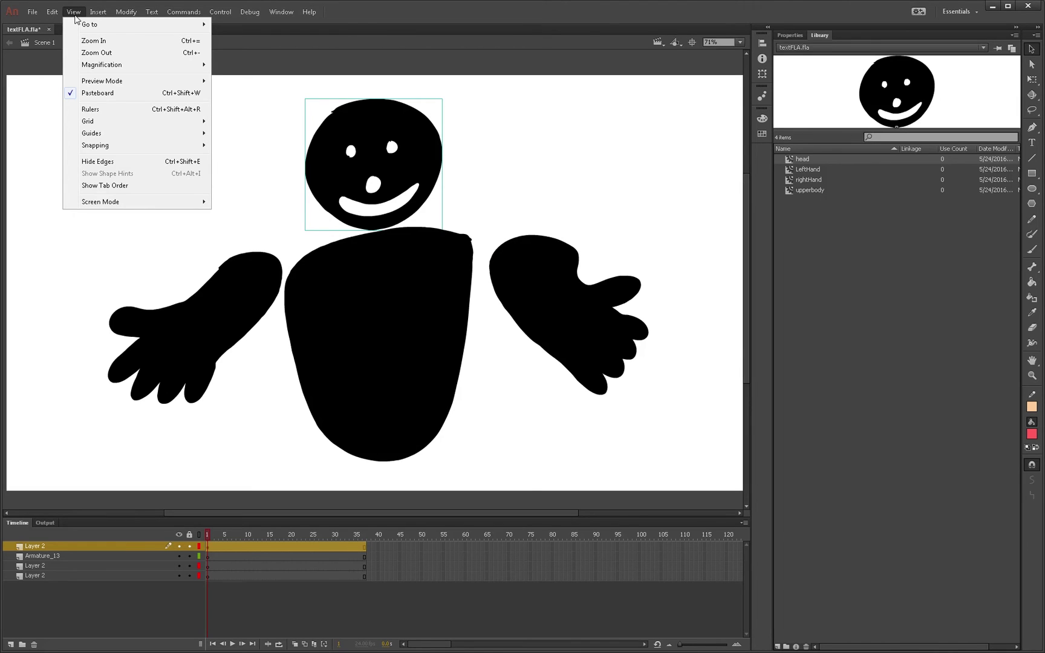
{"action": "left_click", "coordinate": [371, 151]}
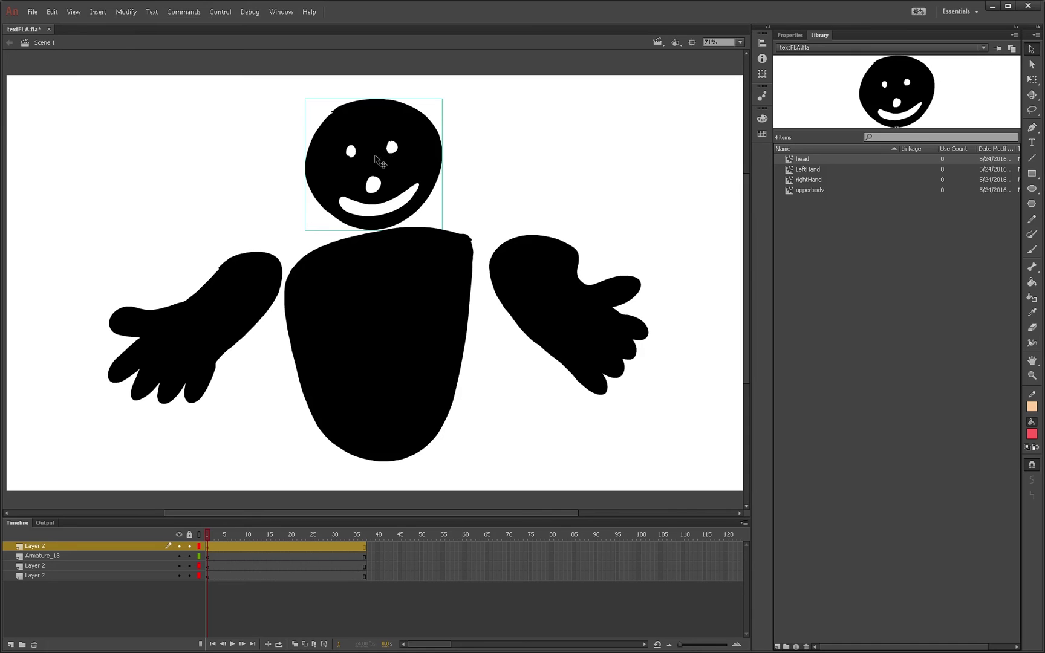
{"action": "key", "text": "ctrl+b"}
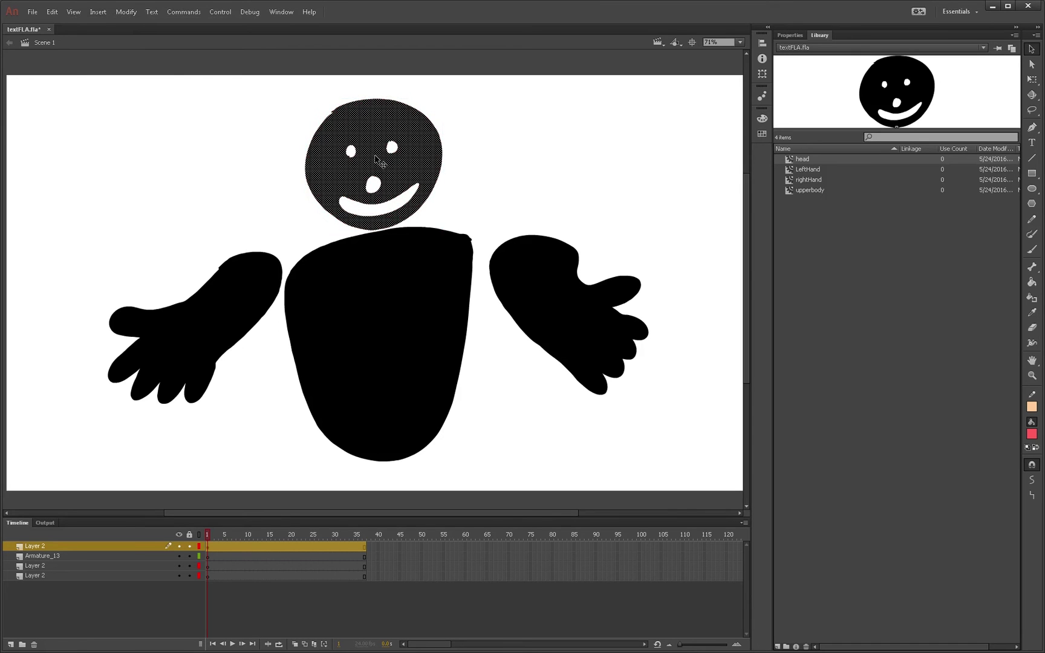
{"action": "key", "text": "ctrl+z"}
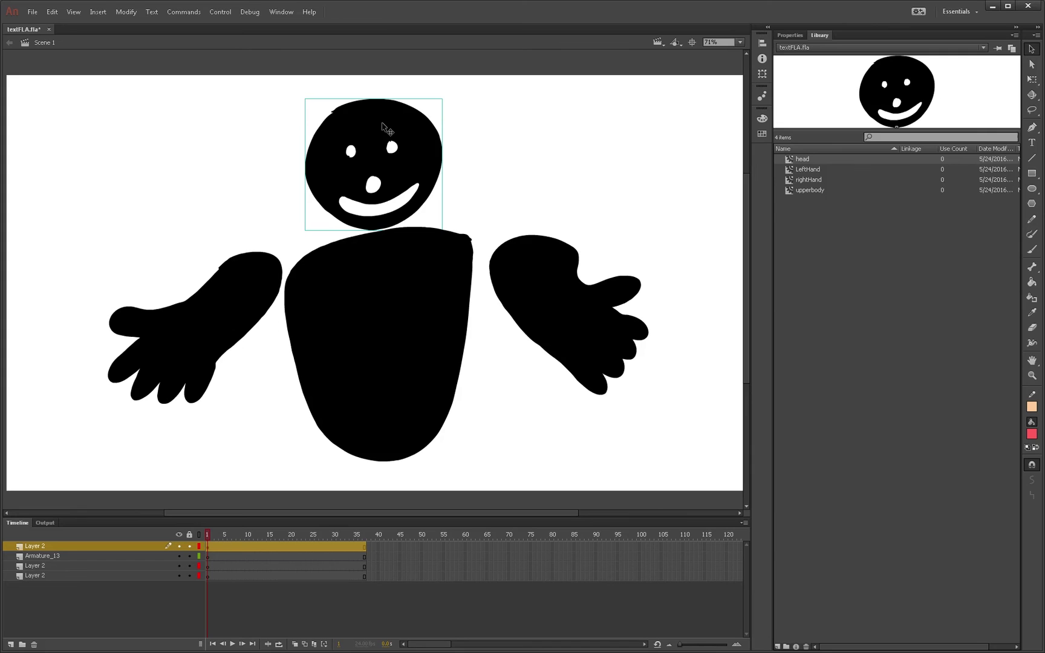
Step: Break the head apart, nudge it up, and pull a long pointed nose from its edge
{"action": "key", "text": "ctrl+b"}
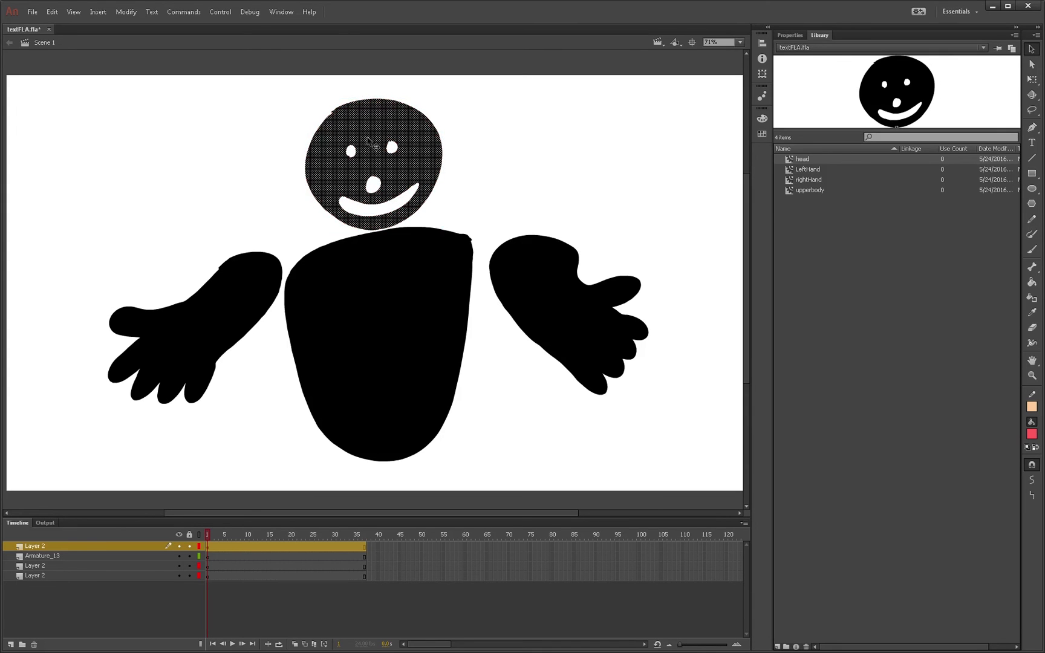
{"action": "left_click_drag", "start_coordinate": [350, 139], "coordinate": [349, 132]}
{"action": "left_click", "coordinate": [455, 148]}
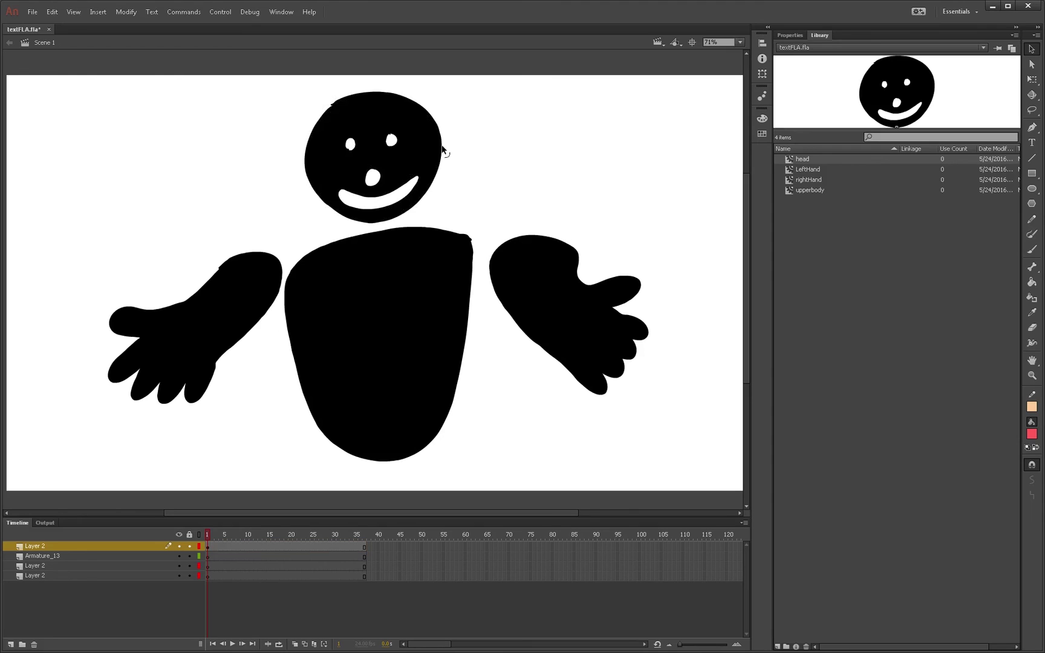
{"action": "left_click_drag", "start_coordinate": [440, 149], "coordinate": [603, 144]}
{"action": "left_click", "coordinate": [444, 172]}
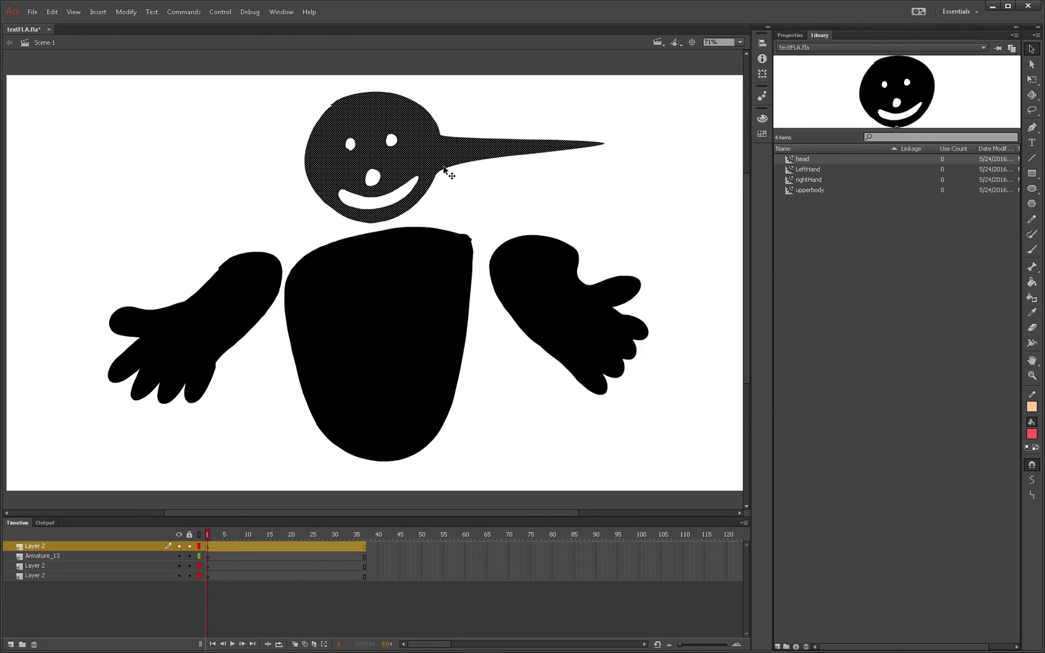
{"action": "left_click_drag", "start_coordinate": [442, 172], "coordinate": [542, 222]}
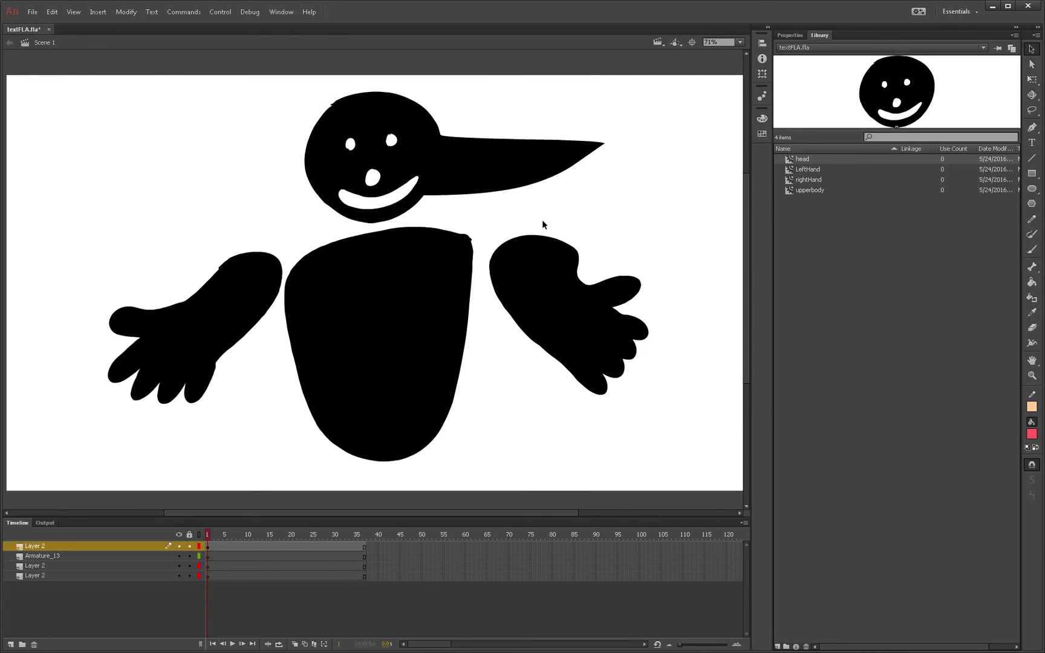
Step: Undo the nose edits back to a regrouped round head, then select the upper body
{"action": "key", "text": "ctrl+z"}
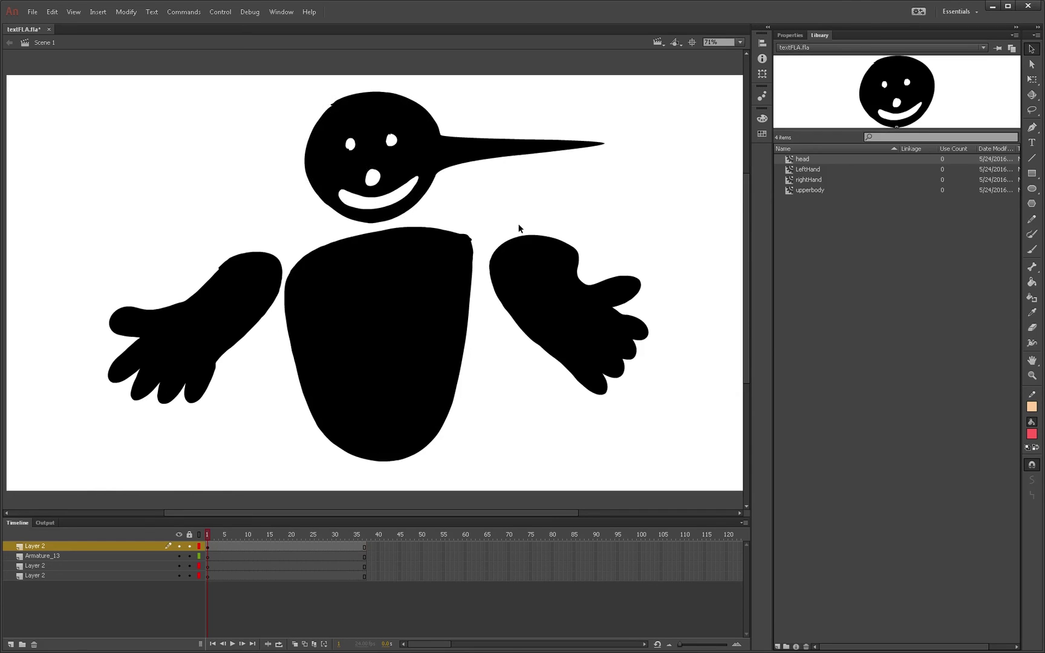
{"action": "key", "text": "ctrl+z"}
{"action": "key", "text": "ctrl+z"}
{"action": "key", "text": "ctrl+z"}
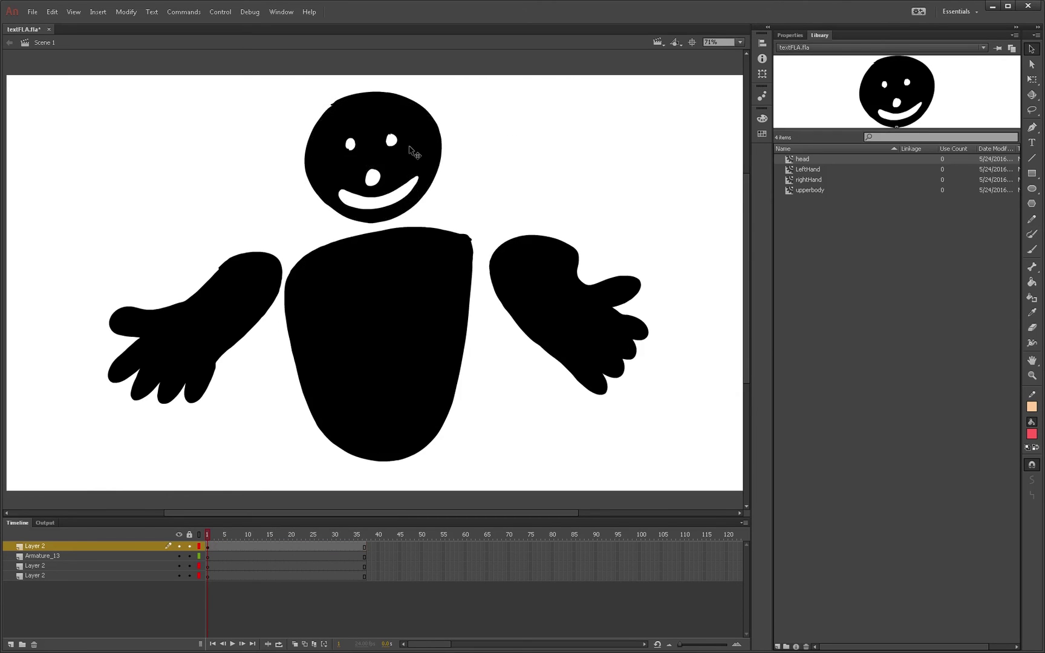
{"action": "key", "text": "ctrl+z"}
{"action": "key", "text": "ctrl+z"}
{"action": "key", "text": "ctrl+z"}
{"action": "key", "text": "ctrl+z"}
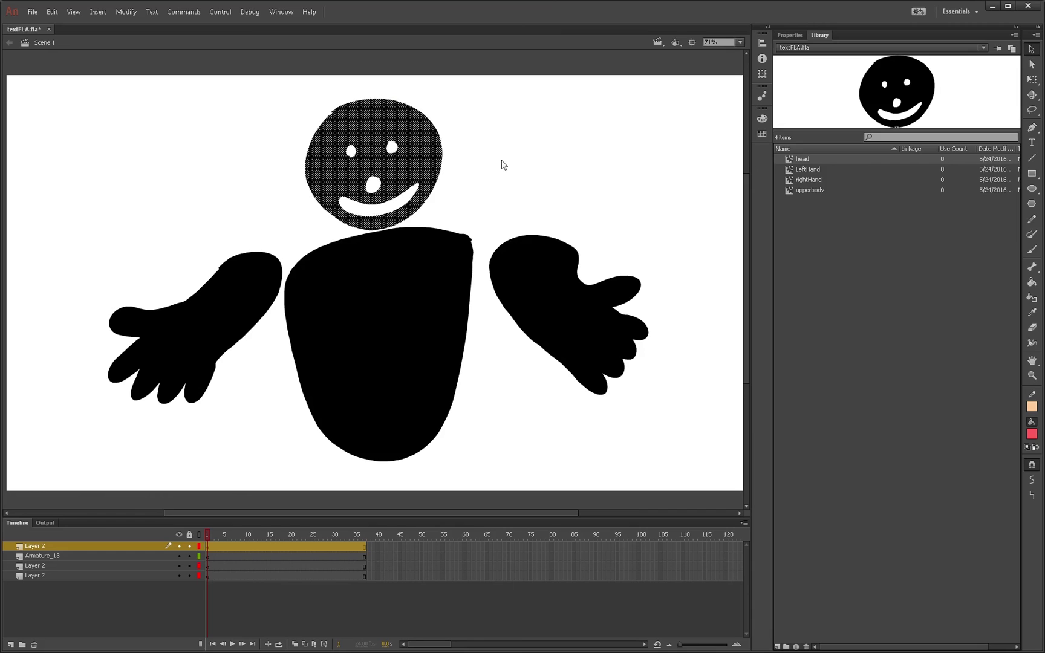
{"action": "key", "text": "ctrl+z"}
{"action": "key", "text": "ctrl+z"}
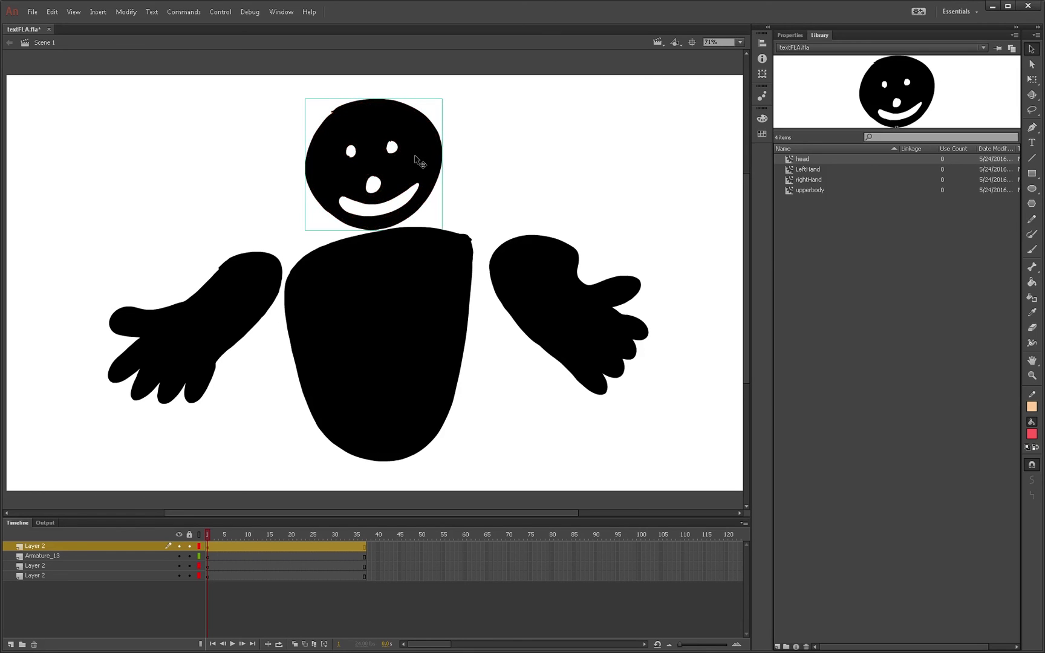
{"action": "key", "text": "ctrl+z"}
{"action": "key", "text": "ctrl+z"}
{"action": "left_click", "coordinate": [490, 150]}
{"action": "left_click", "coordinate": [433, 268]}
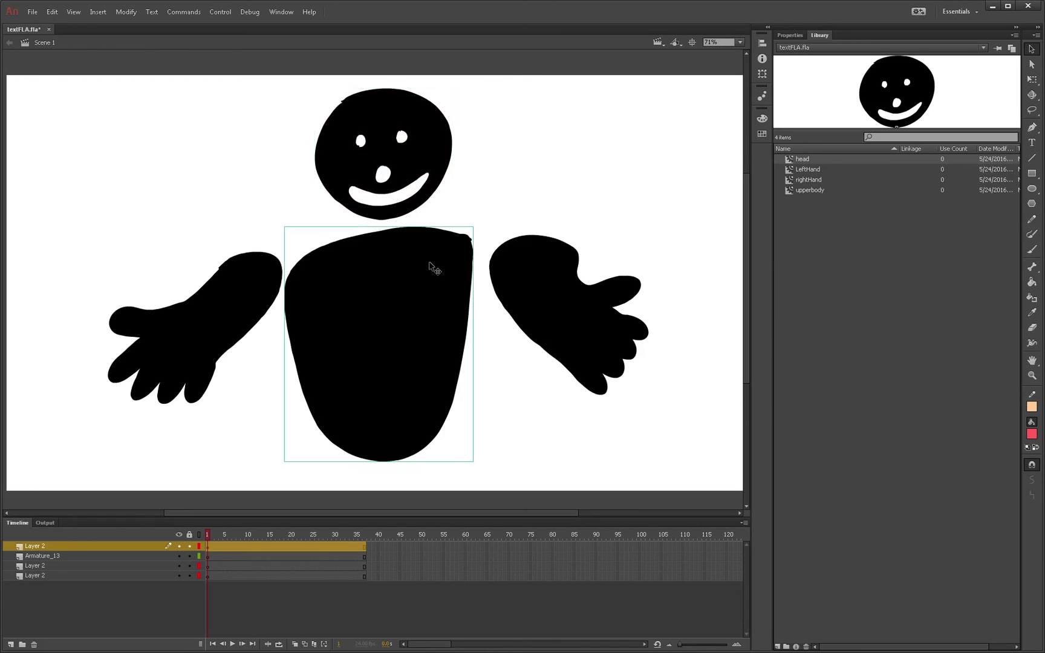
{"action": "left_click", "coordinate": [411, 163]}
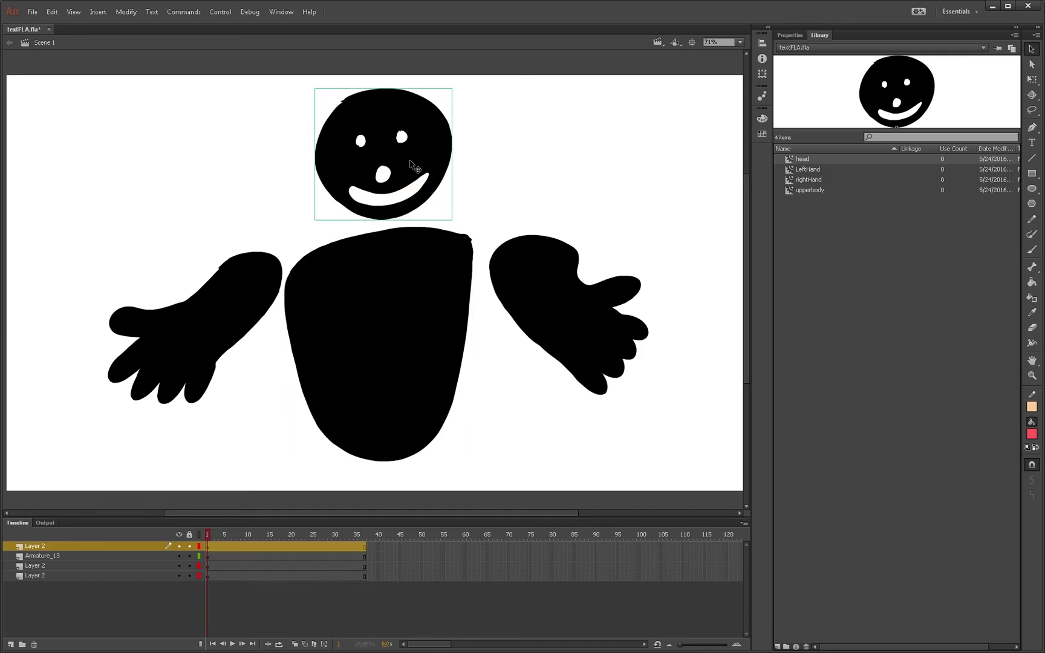
{"action": "left_click", "coordinate": [1032, 267]}
{"action": "left_click_drag", "start_coordinate": [384, 197], "coordinate": [384, 299]}
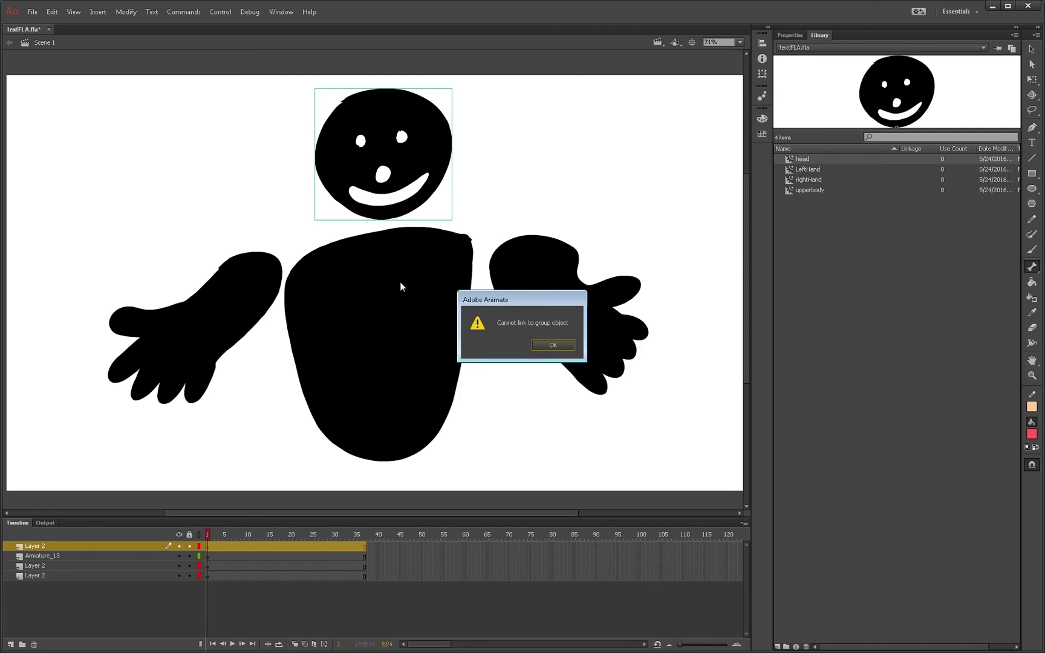
{"action": "left_click", "coordinate": [552, 347]}
{"action": "key", "text": "v"}
{"action": "left_click", "coordinate": [405, 285]}
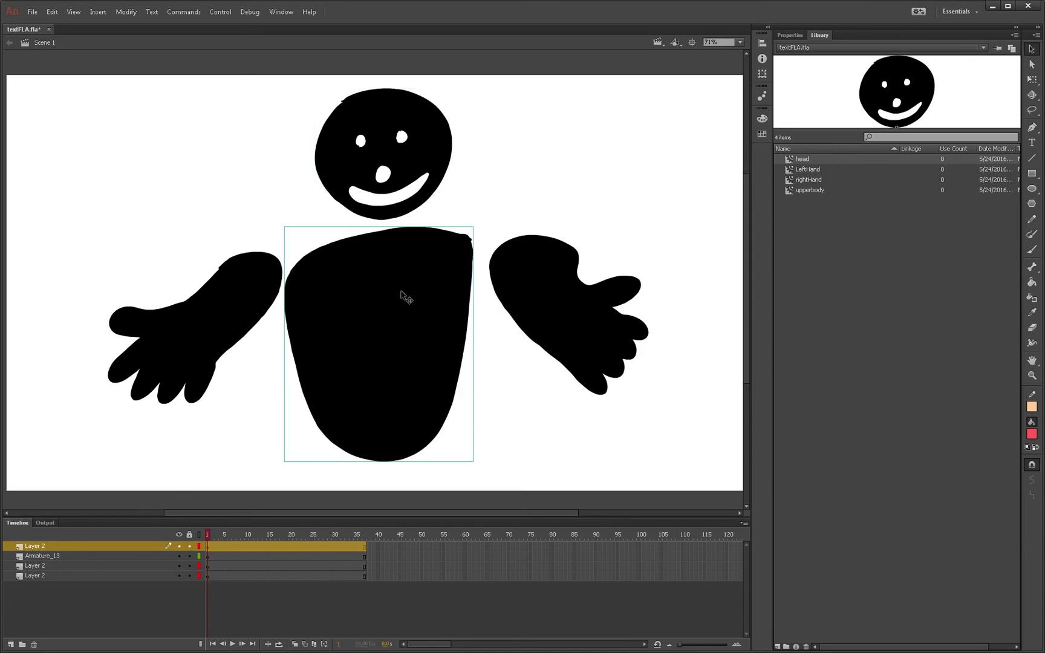
Step: Convert the body into a movie clip symbol named 'aosidjasodijaodj'
{"action": "key", "text": "F8"}
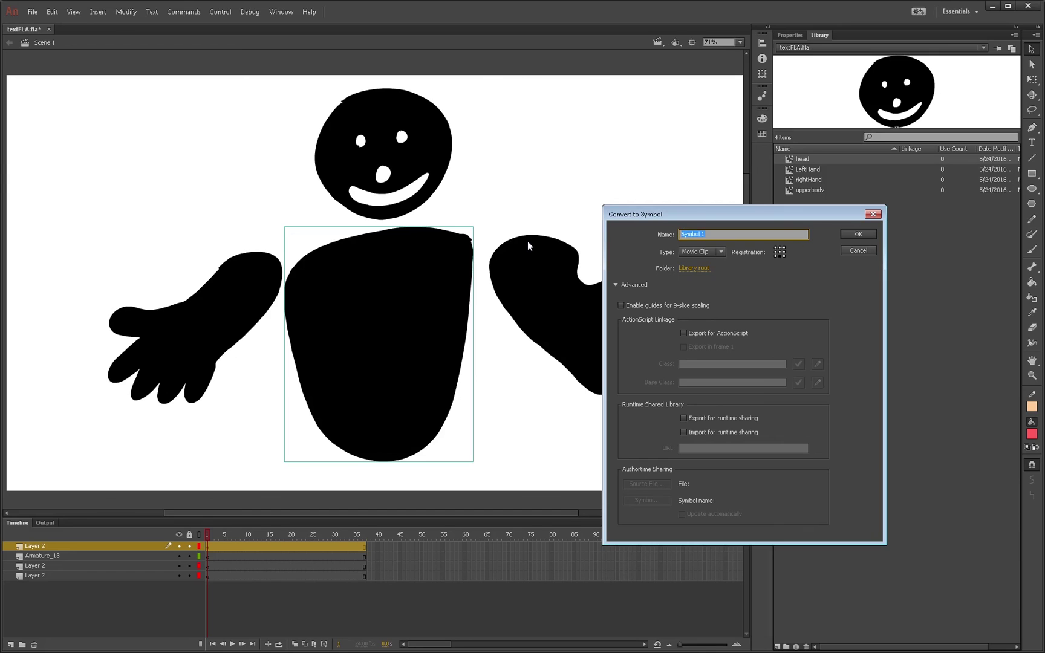
{"action": "type", "text": "aosidjasodijaodj"}
{"action": "left_click", "coordinate": [859, 235]}
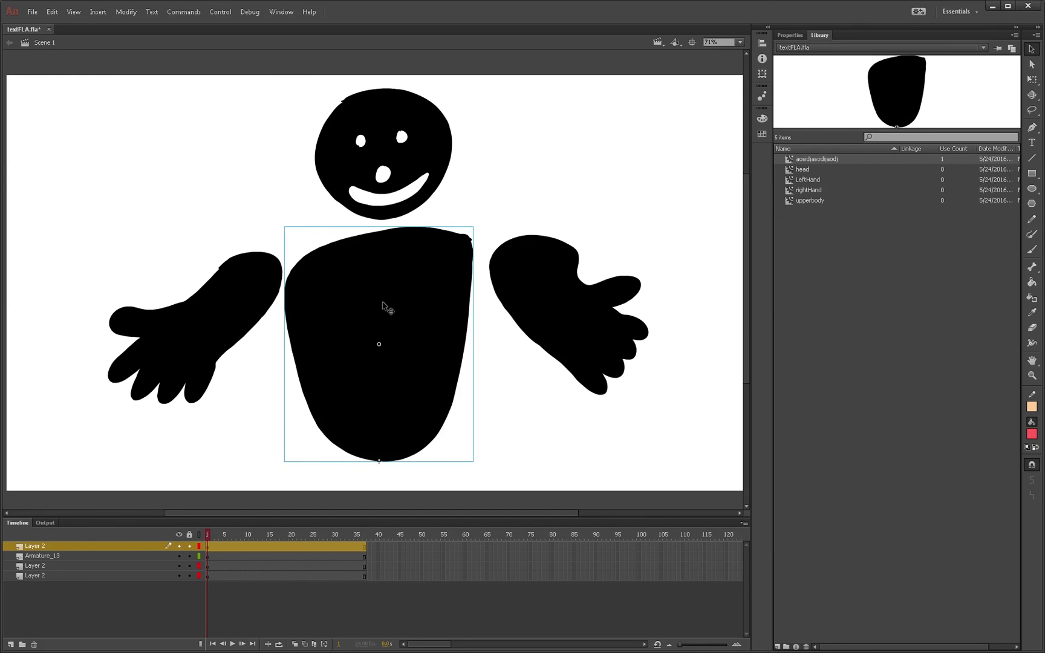
Step: Convert the head into a movie clip symbol named 'oasidhsaohuda'
{"action": "left_click", "coordinate": [406, 164]}
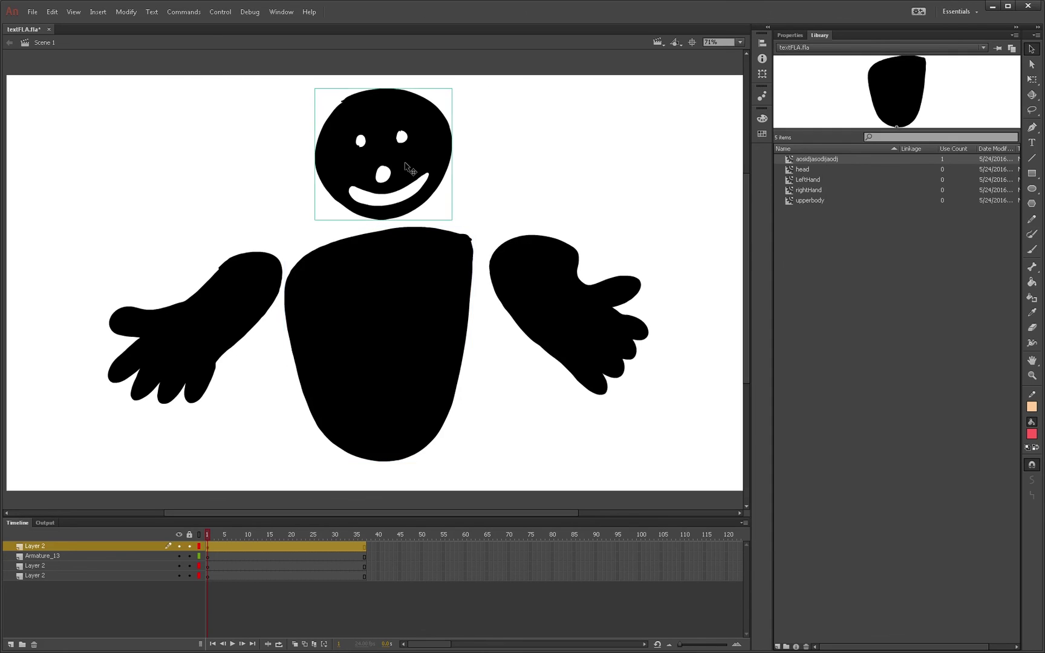
{"action": "key", "text": "F8"}
{"action": "type", "text": "oasidhsaohuda"}
{"action": "key", "text": "Return"}
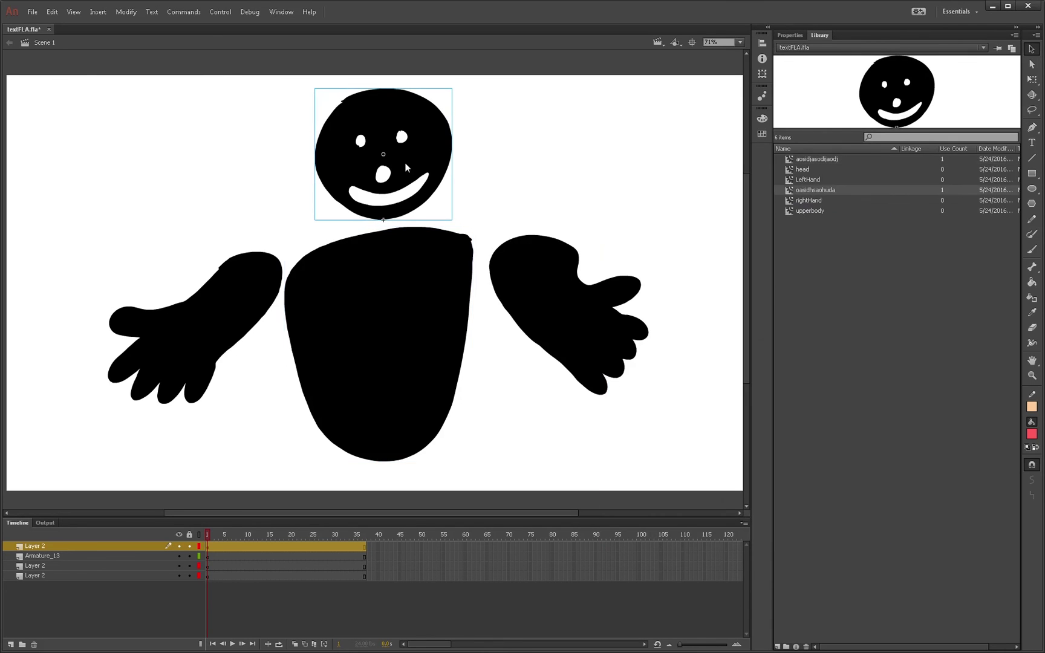
Step: Draw a bone from the upper body to the head's base and tilt the head slightly
{"action": "left_click", "coordinate": [1032, 267]}
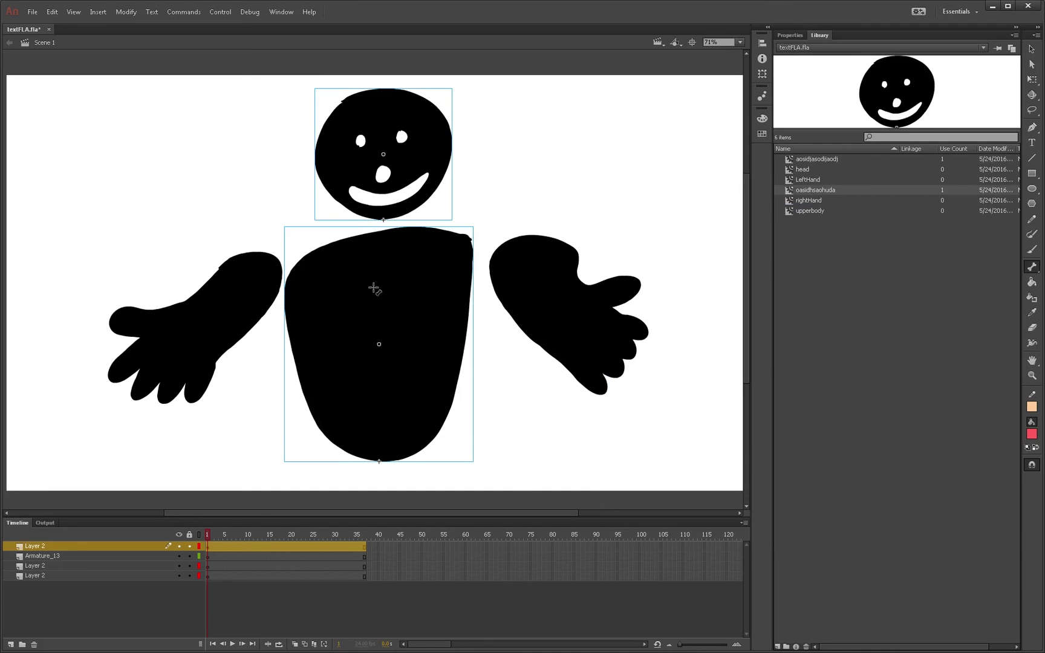
{"action": "left_click_drag", "start_coordinate": [373, 286], "coordinate": [380, 216]}
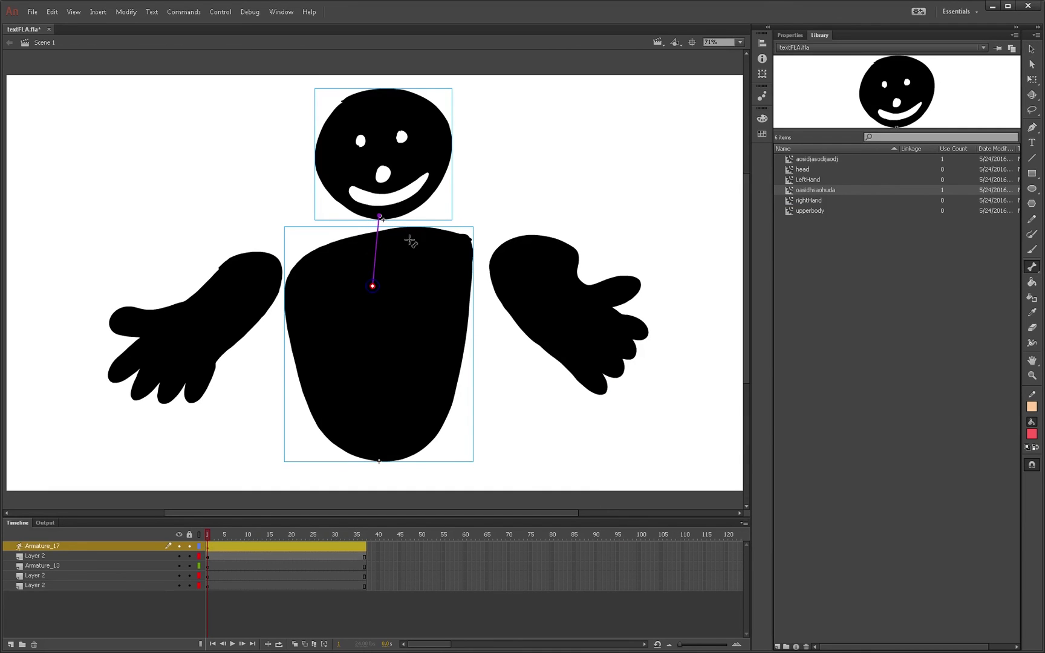
{"action": "key", "text": "v"}
{"action": "mouse_move", "coordinate": [452, 169]}
{"action": "left_mouse_down"}
{"action": "mouse_move", "coordinate": [457, 136]}
{"action": "mouse_move", "coordinate": [379, 108]}
{"action": "mouse_move", "coordinate": [437, 159]}
{"action": "left_mouse_up"}
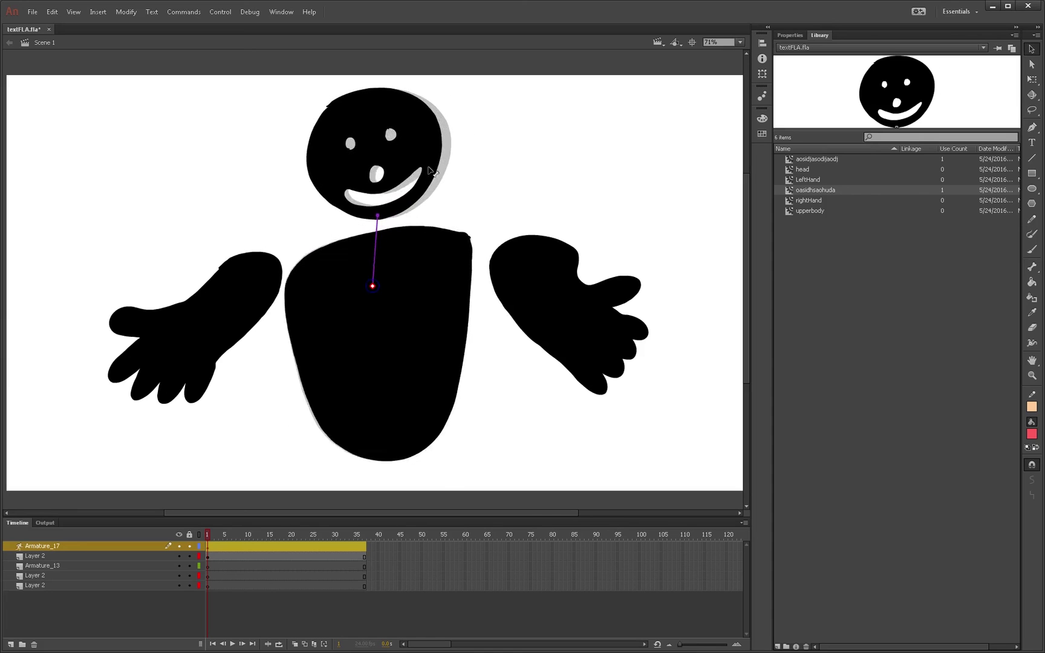
Step: Swing the head and body through several tilts, then leave the head upright above the body
{"action": "mouse_move", "coordinate": [438, 161]}
{"action": "left_mouse_down"}
{"action": "mouse_move", "coordinate": [447, 175]}
{"action": "mouse_move", "coordinate": [447, 142]}
{"action": "mouse_move", "coordinate": [466, 168]}
{"action": "mouse_move", "coordinate": [433, 158]}
{"action": "mouse_move", "coordinate": [450, 128]}
{"action": "mouse_move", "coordinate": [442, 181]}
{"action": "mouse_move", "coordinate": [339, 234]}
{"action": "mouse_move", "coordinate": [340, 128]}
{"action": "mouse_move", "coordinate": [334, 144]}
{"action": "left_mouse_up"}
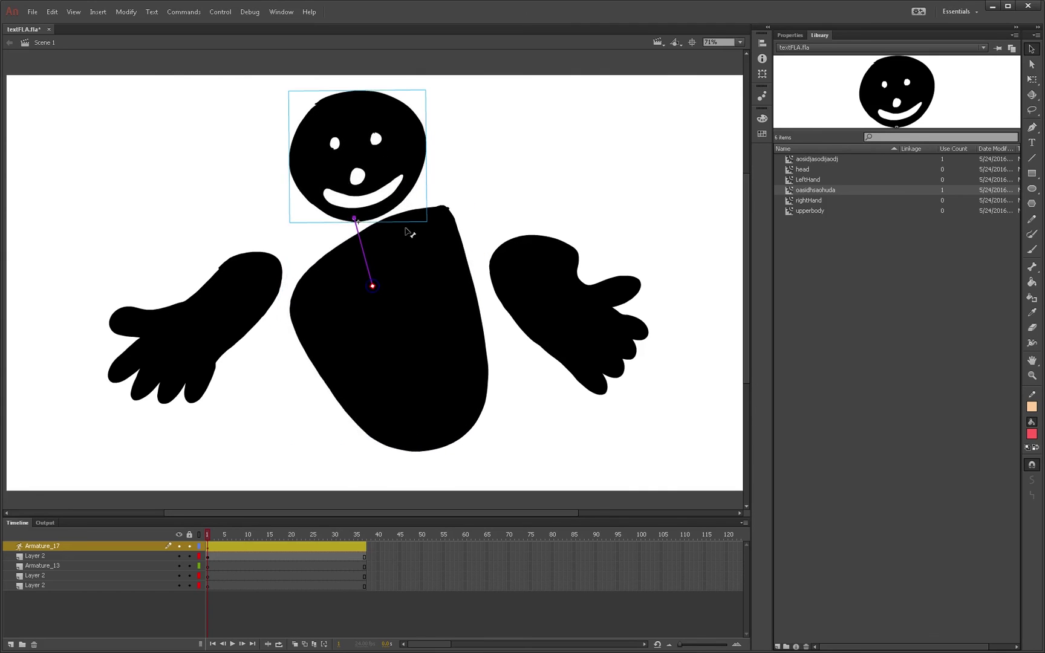
{"action": "left_click_drag", "start_coordinate": [411, 228], "coordinate": [464, 274]}
{"action": "mouse_move", "coordinate": [458, 178]}
{"action": "left_mouse_down"}
{"action": "mouse_move", "coordinate": [458, 150]}
{"action": "mouse_move", "coordinate": [460, 245]}
{"action": "left_mouse_up"}
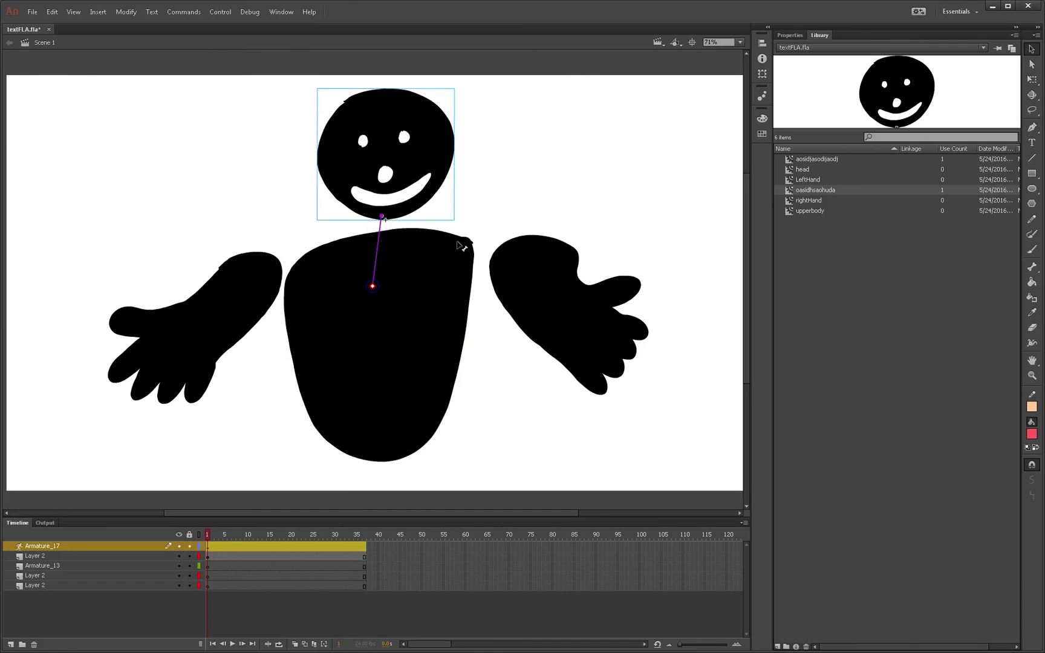
{"action": "left_click", "coordinate": [494, 192]}
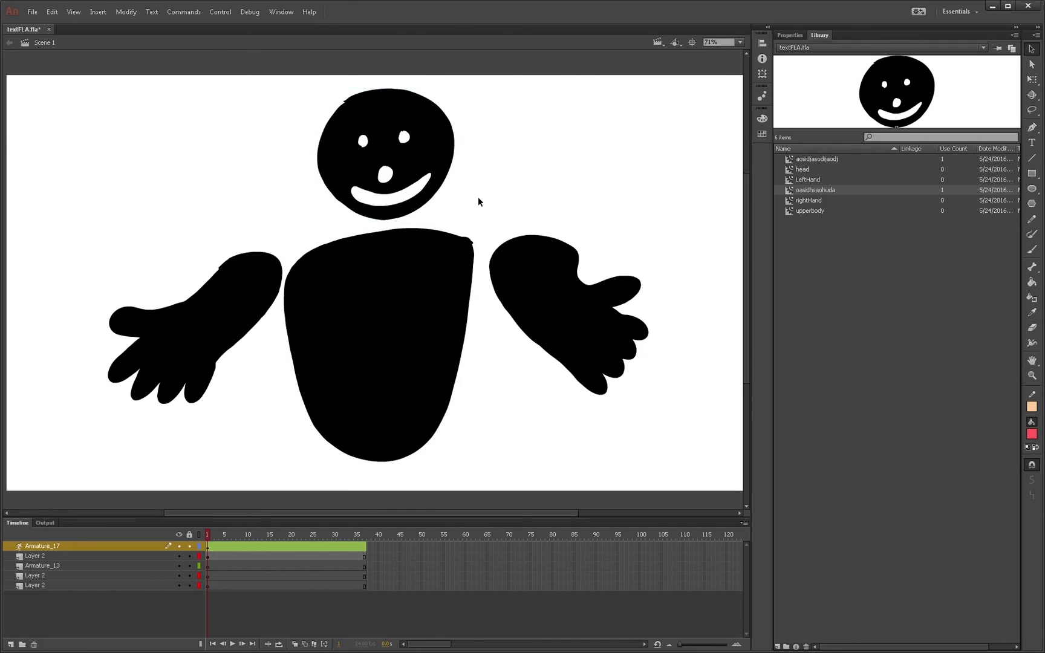